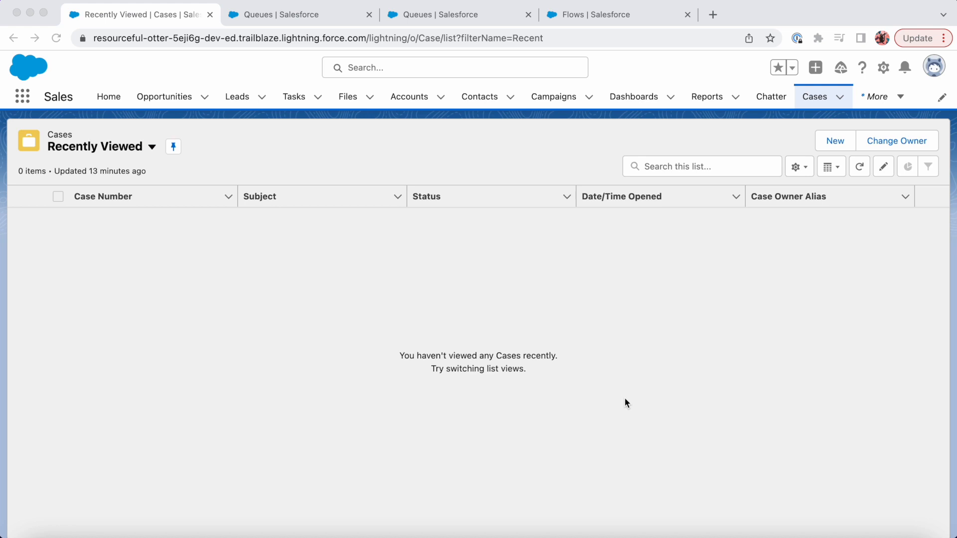
# Check the Type options on a new case form and review the Mechanical and Electrical queue details.
pyautogui.click(843, 142)
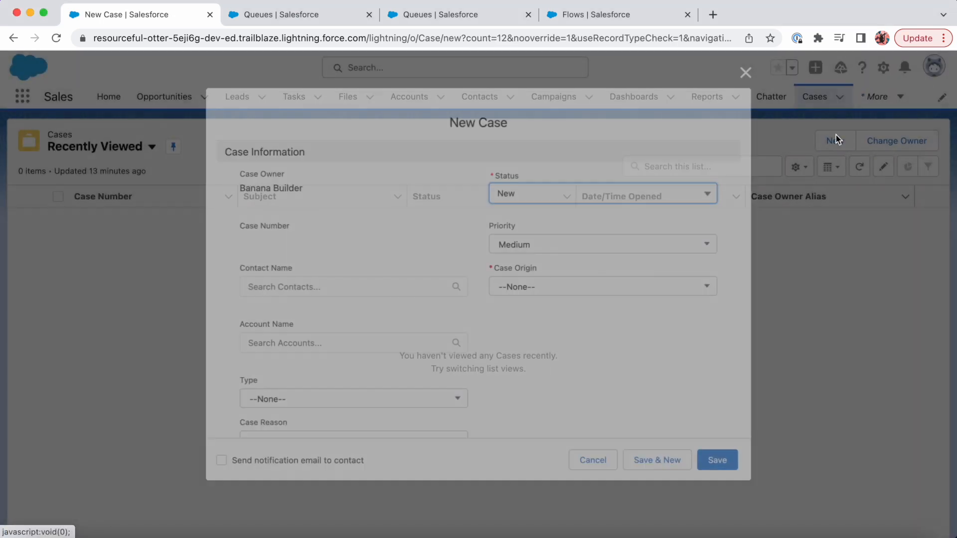
pyautogui.scroll(-3, 514, 244)
pyautogui.click(320, 261)
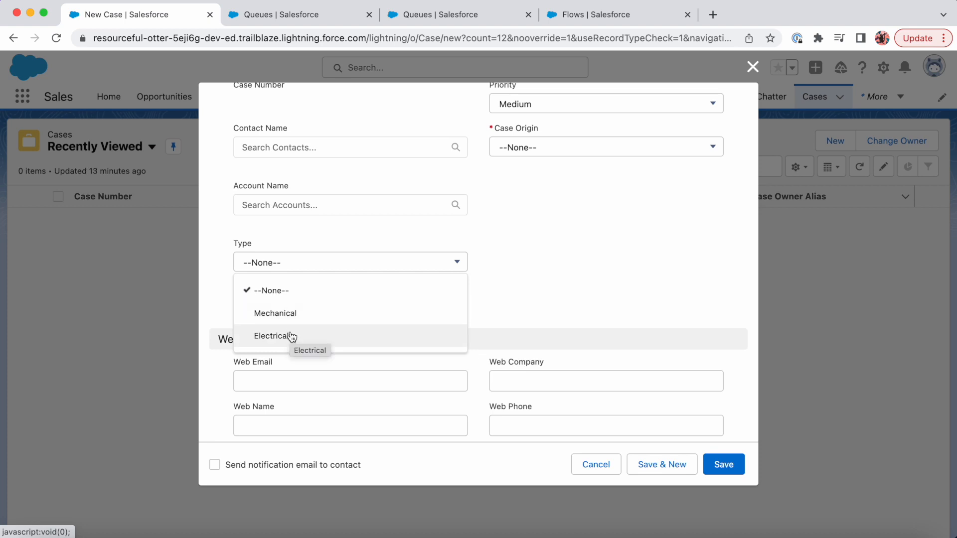
pyautogui.click(282, 20)
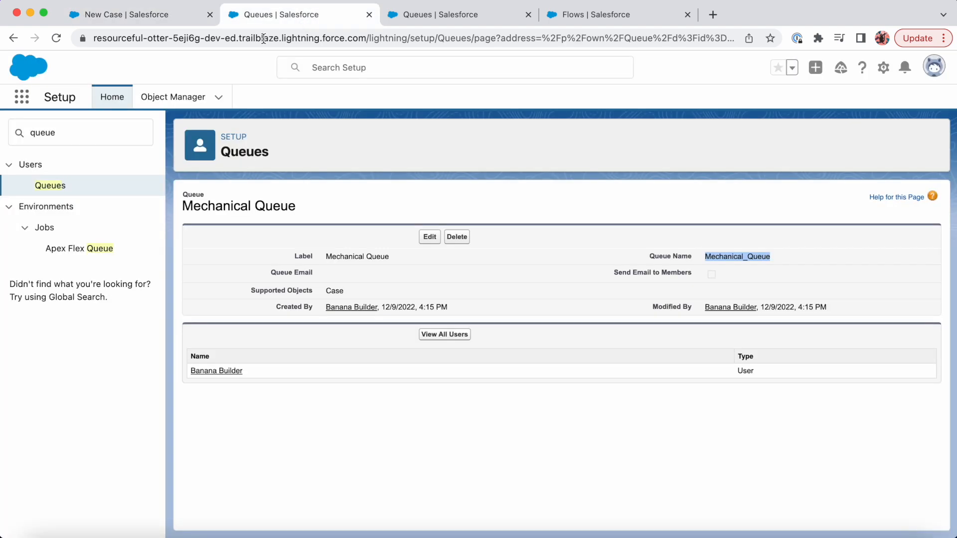
pyautogui.click(444, 22)
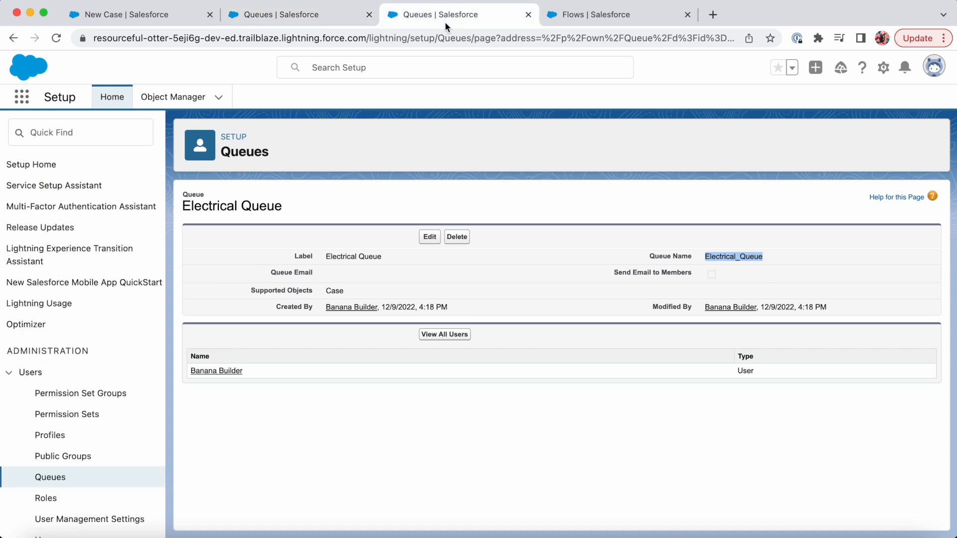
# Create a new record-triggered flow from the Flows setup page.
pyautogui.click(602, 19)
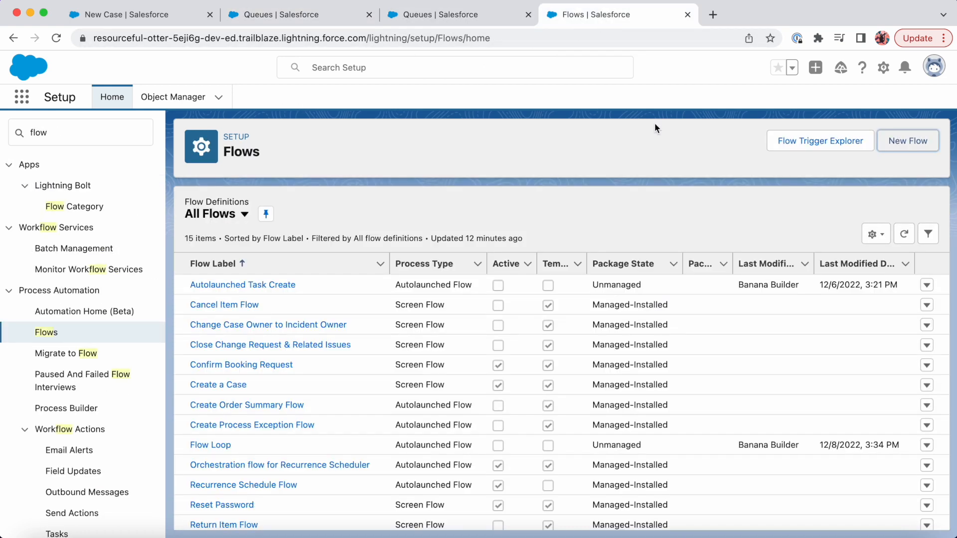
pyautogui.click(922, 147)
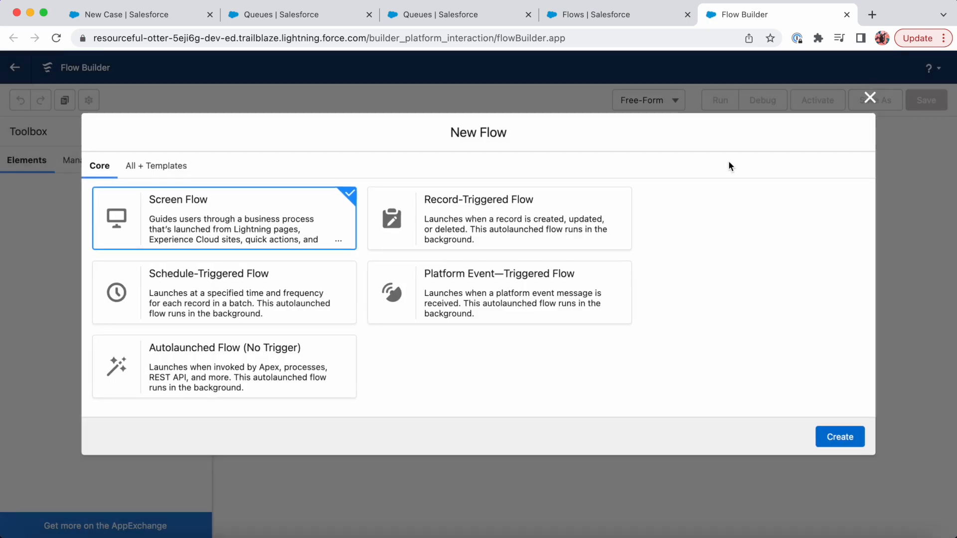
pyautogui.click(554, 227)
pyautogui.click(853, 435)
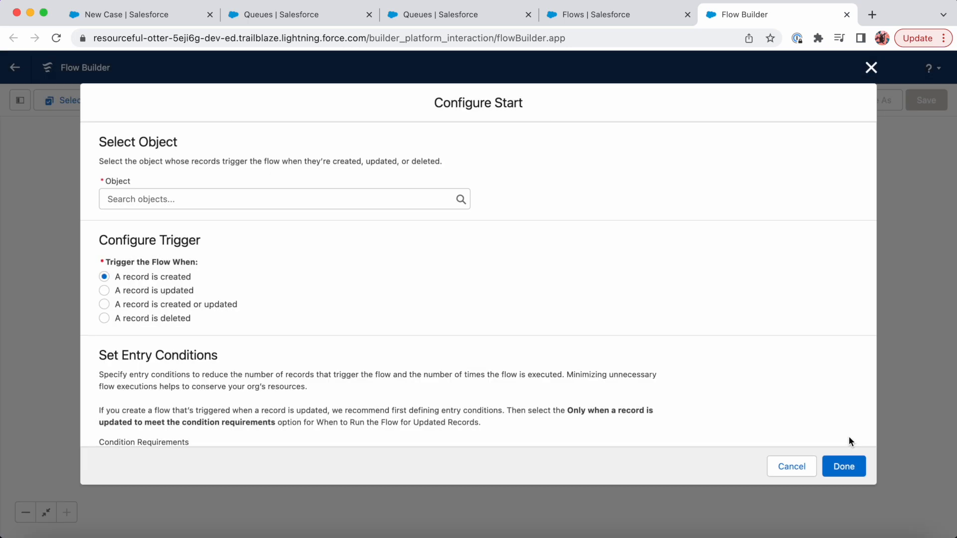
# Configure the flow start for the Case object when a record is created, optimized for Fast Field Updates.
pyautogui.write('Case')
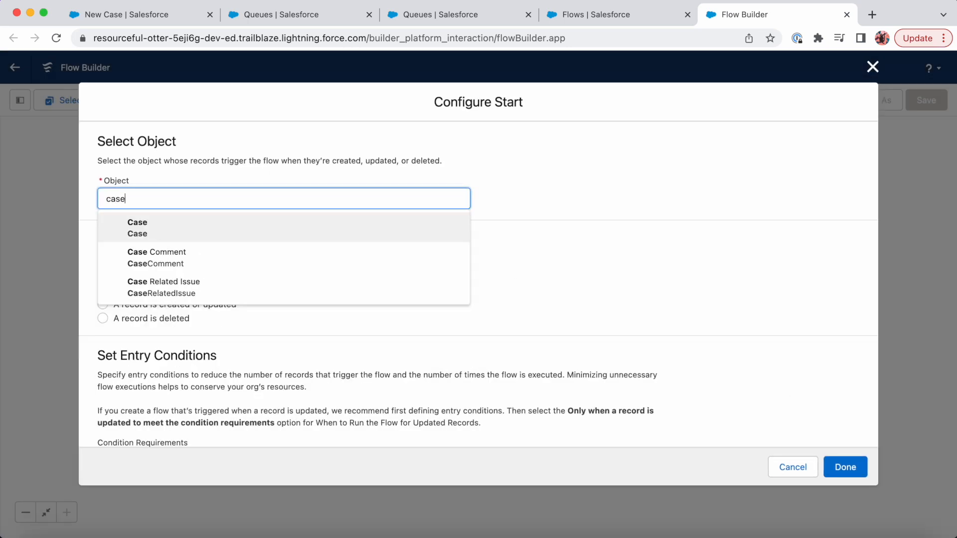
pyautogui.click(313, 224)
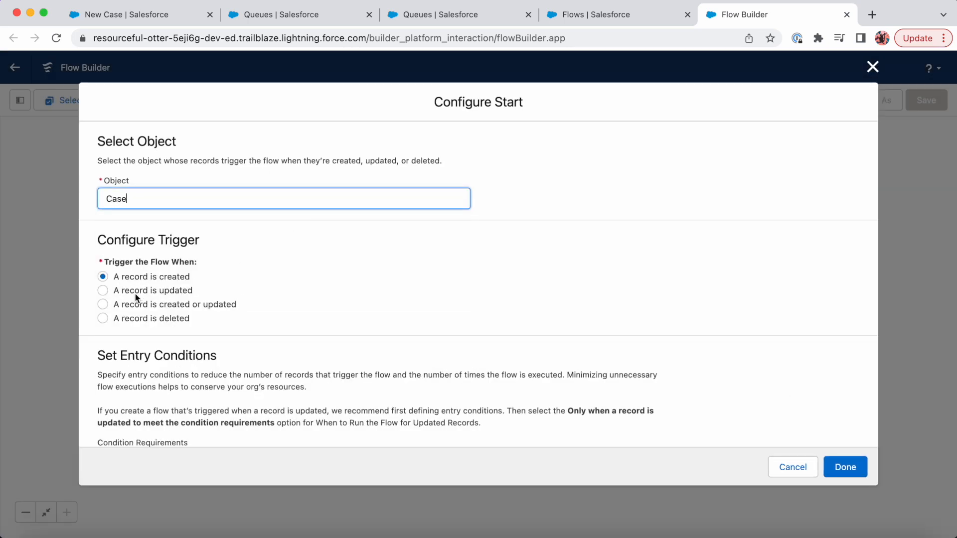
pyautogui.scroll(-2, 135, 292)
pyautogui.scroll(-5, 167, 243)
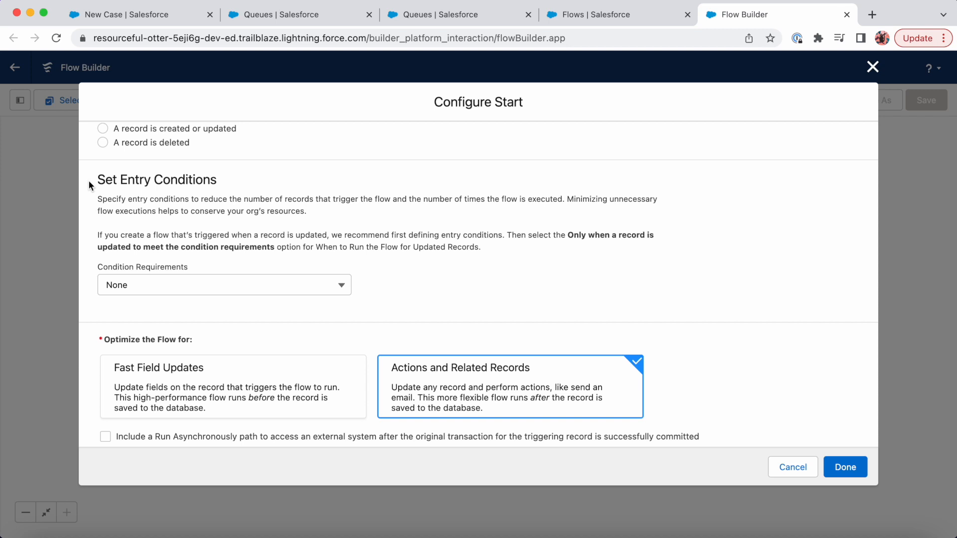
pyautogui.scroll(-1, 88, 180)
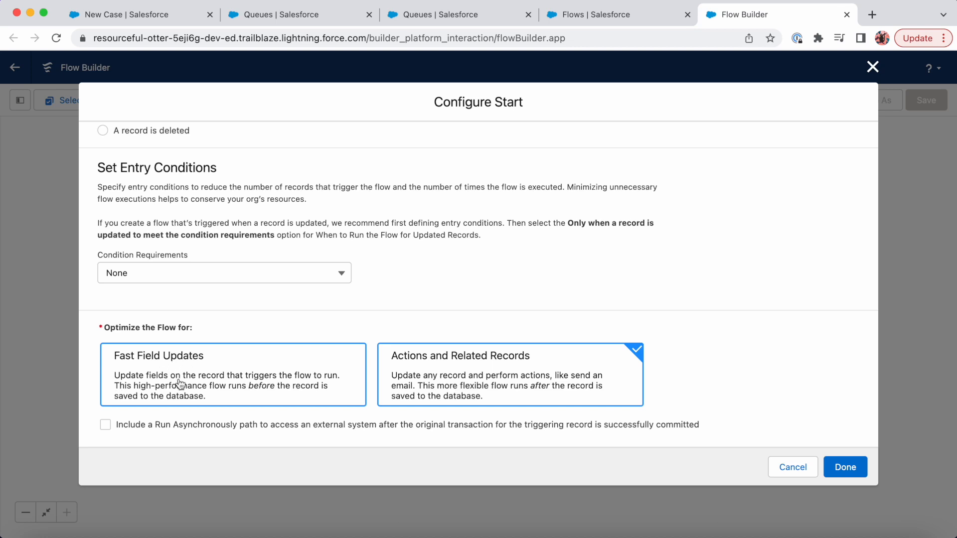
pyautogui.click(196, 366)
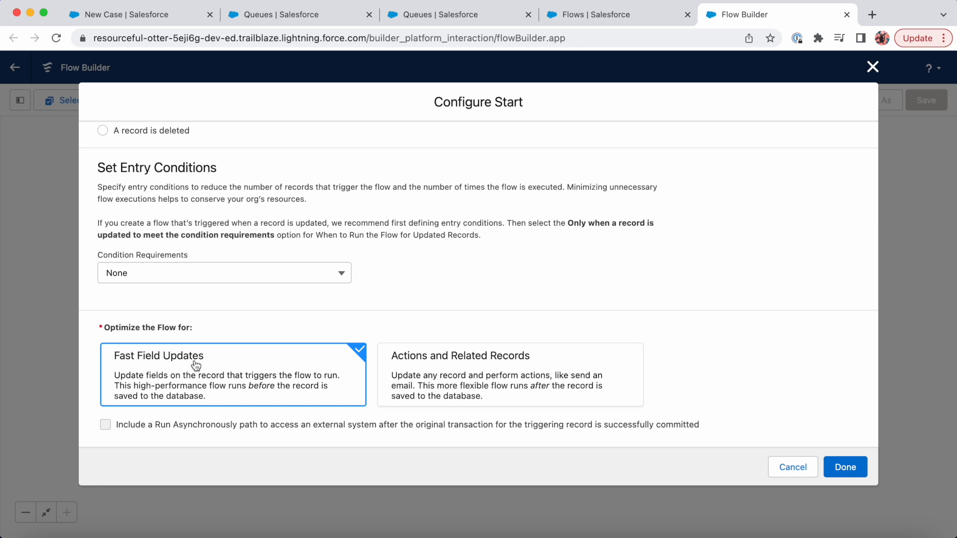
pyautogui.click(851, 466)
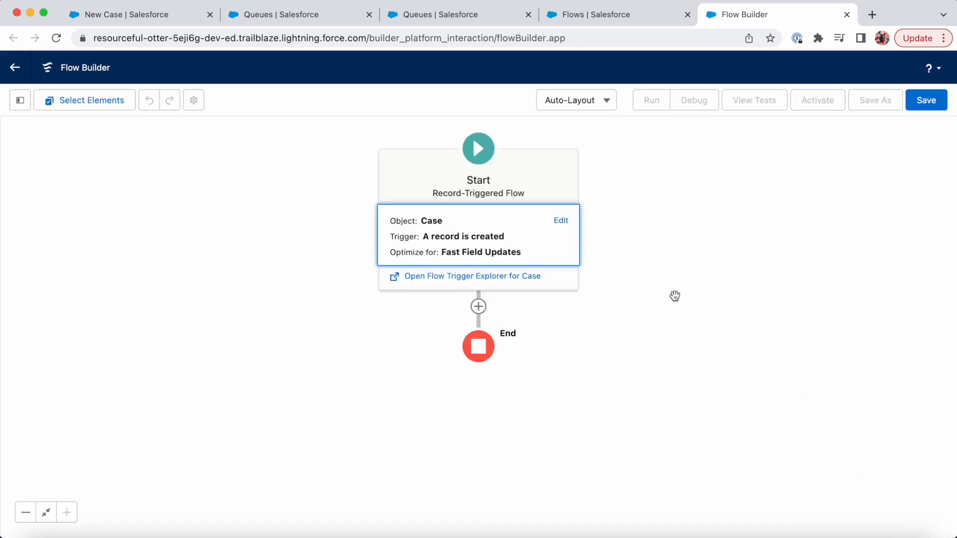
# Add a Decision after the start, labelled "Case Type" with the description "Creates paths depending on the Case Type".
pyautogui.click(479, 306)
pyautogui.click(455, 363)
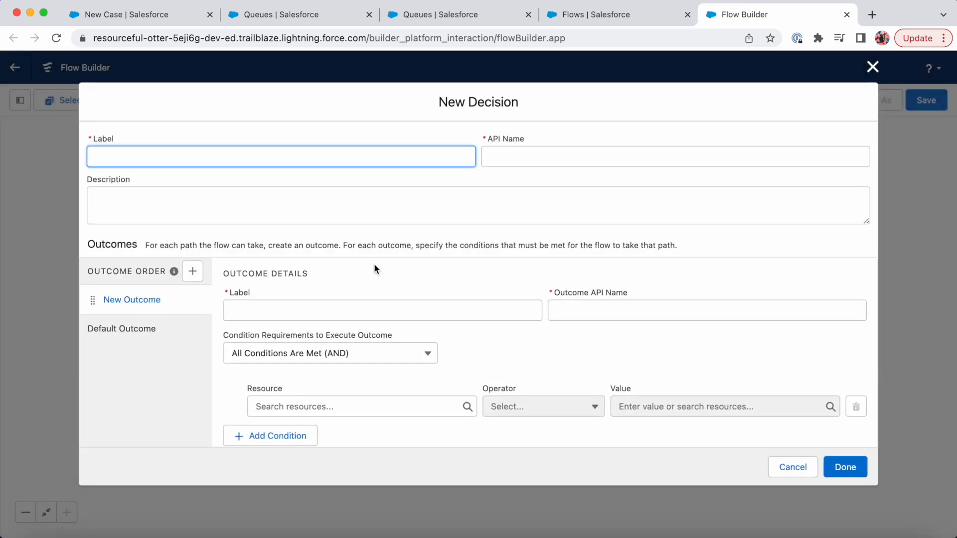
pyautogui.write('Case')
pyautogui.press('Tab')
pyautogui.press('Tab')
pyautogui.write('Creates path')
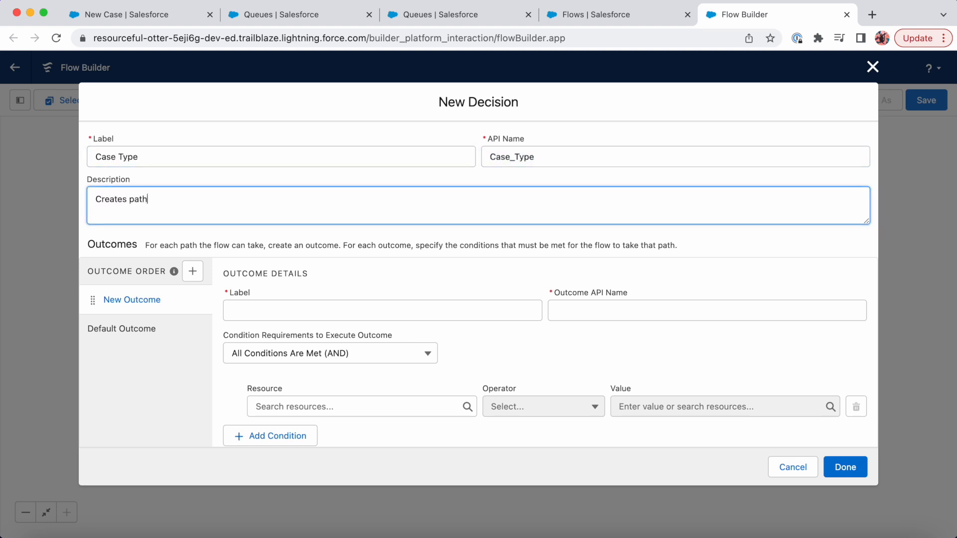
pyautogui.write('s depending on the Case Type')
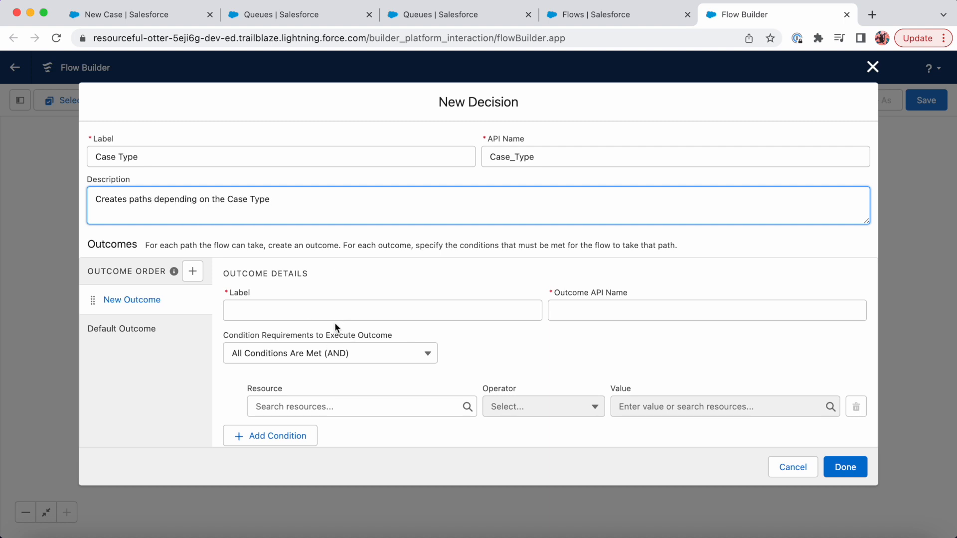
# Define the decision's first outcome as Mechanical, with the condition $Record > Case Type Equals Mechanical.
pyautogui.click(338, 312)
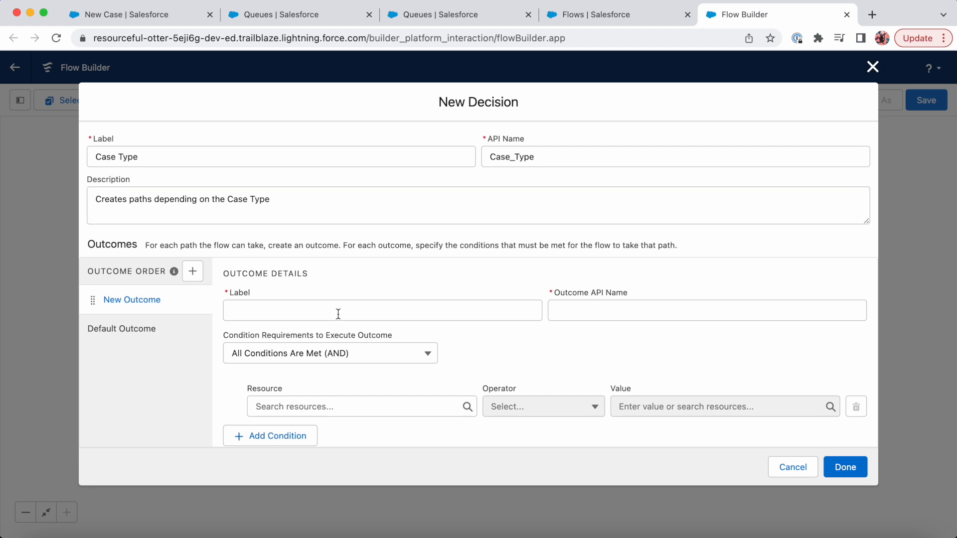
pyautogui.write('Mechanical')
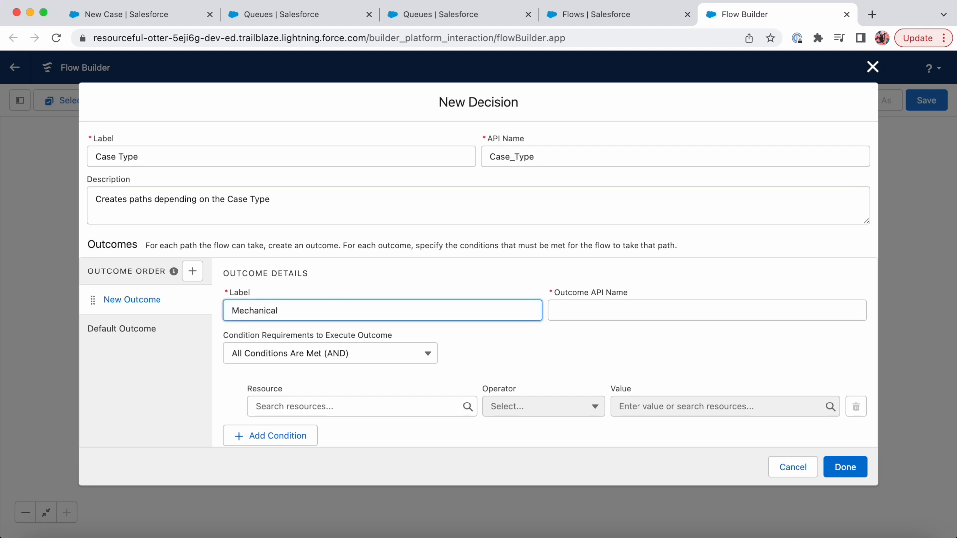
pyautogui.press('Tab')
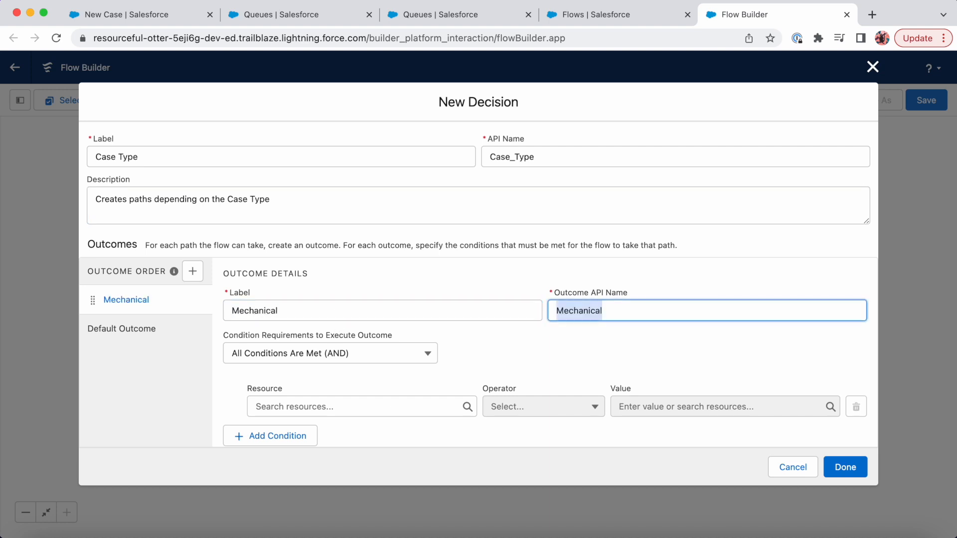
pyautogui.scroll(-1, 338, 366)
pyautogui.click(327, 394)
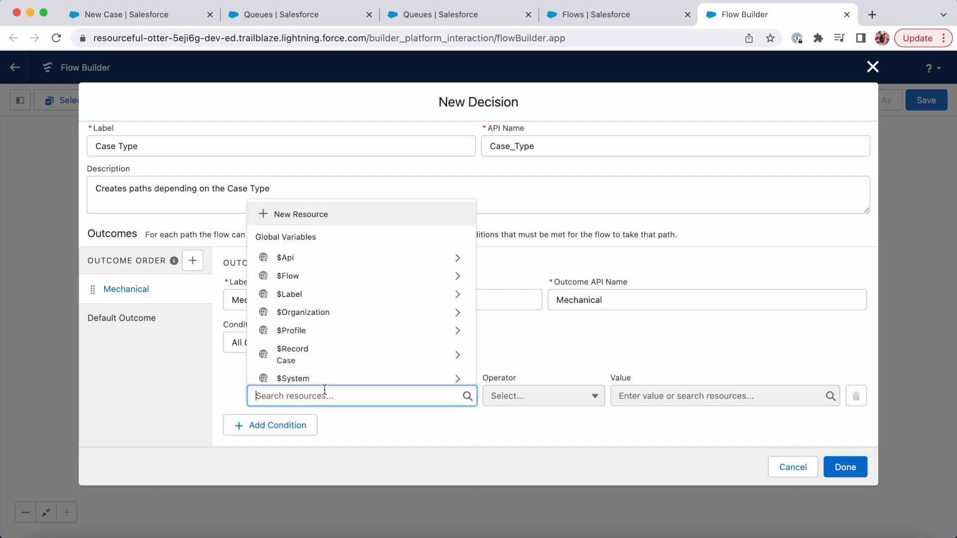
pyautogui.click(348, 361)
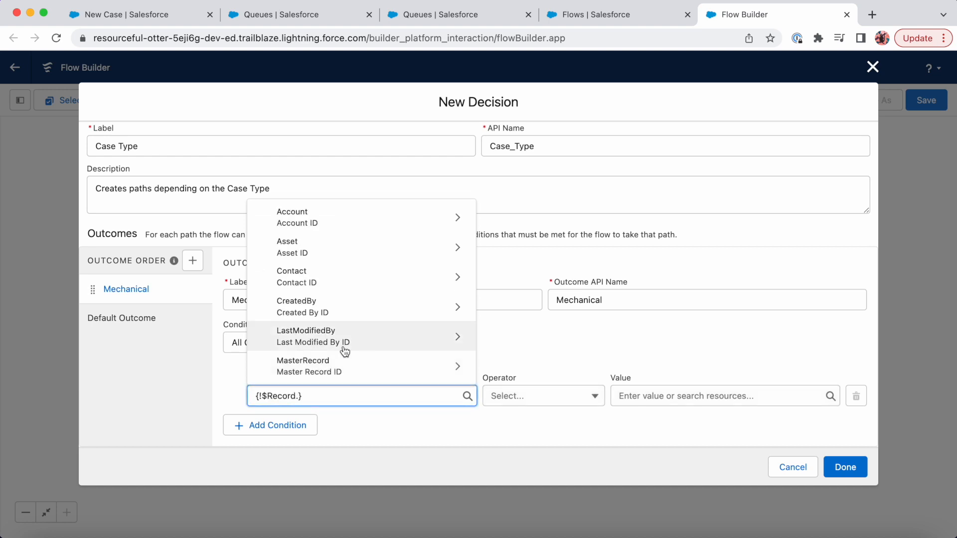
pyautogui.write('Type')
pyautogui.click(331, 359)
pyautogui.click(669, 394)
pyautogui.write('Mech')
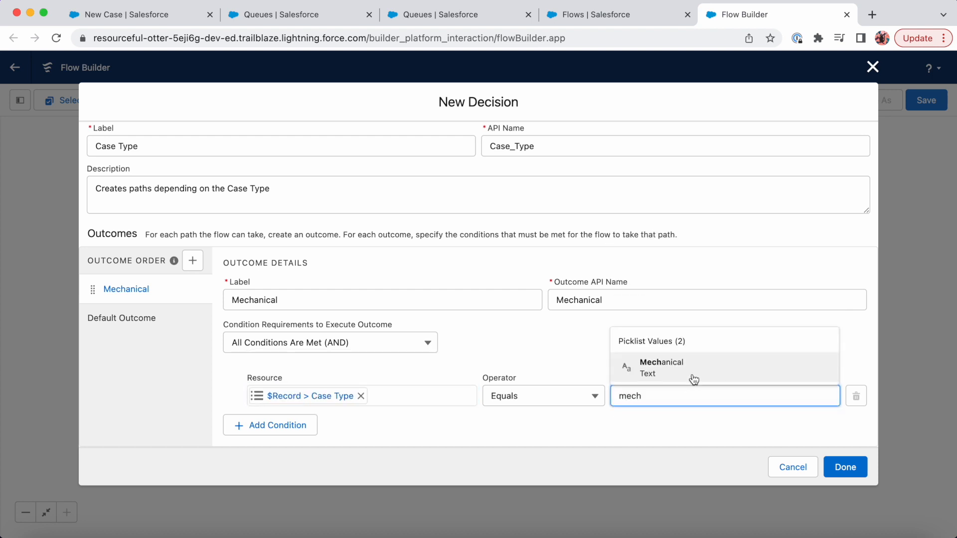
pyautogui.click(692, 374)
# Add a second outcome labelled Electrical, with the condition $Record > Case Type Equals Electrical.
pyautogui.click(193, 261)
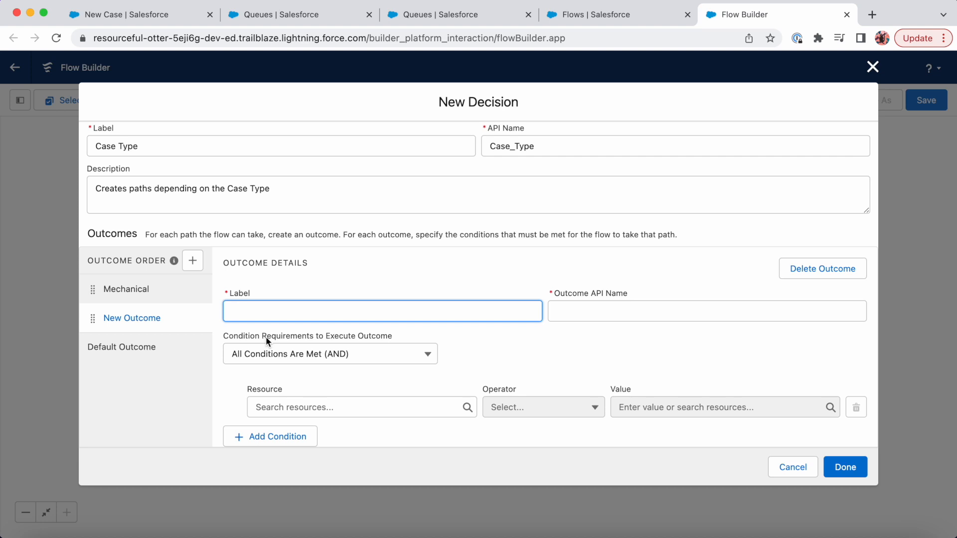
pyautogui.write('Electrical')
pyautogui.press('Tab')
pyautogui.press('Tab')
pyautogui.press('Tab')
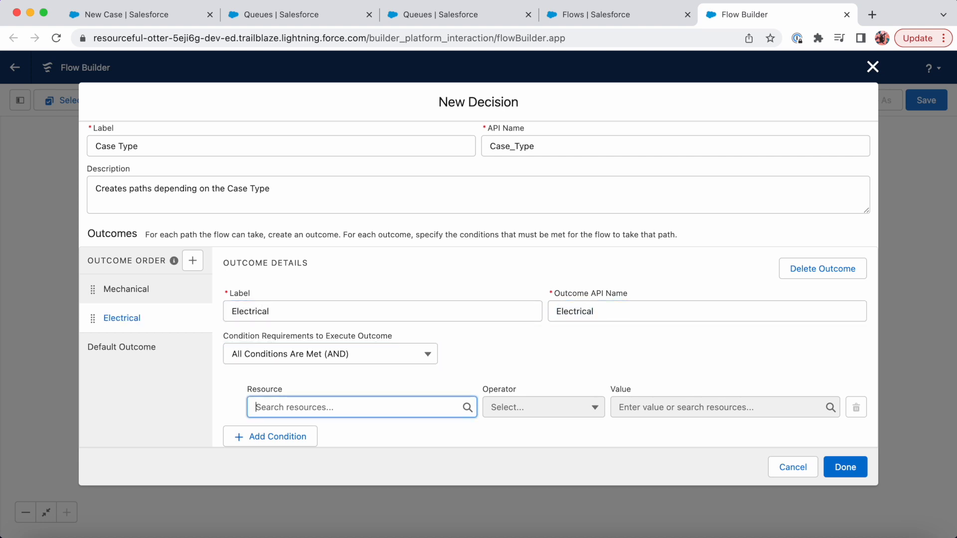
pyautogui.write('rec')
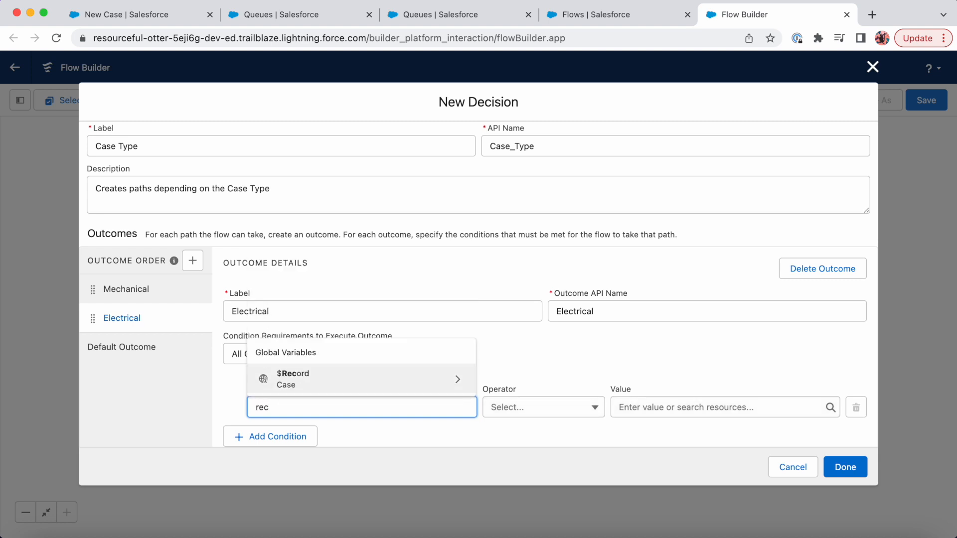
pyautogui.click(316, 386)
pyautogui.write('Type')
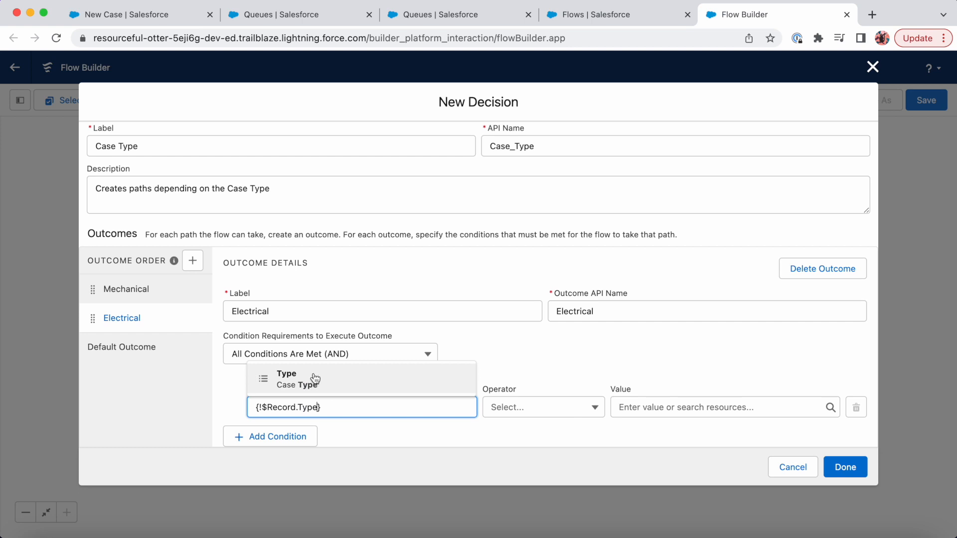
pyautogui.click(316, 378)
pyautogui.click(671, 404)
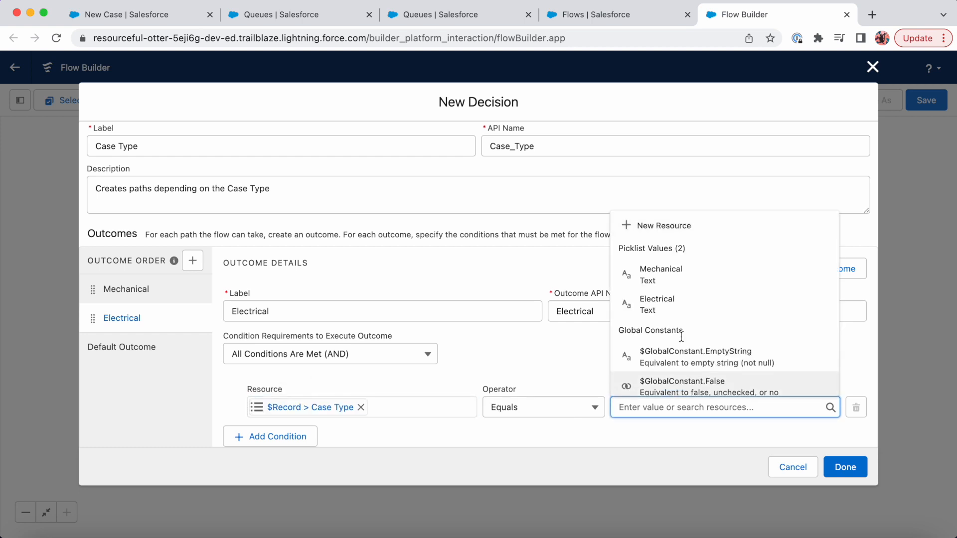
pyautogui.click(638, 299)
# Rename the default outcome to "Other" and finish the Case Type decision.
pyautogui.click(150, 348)
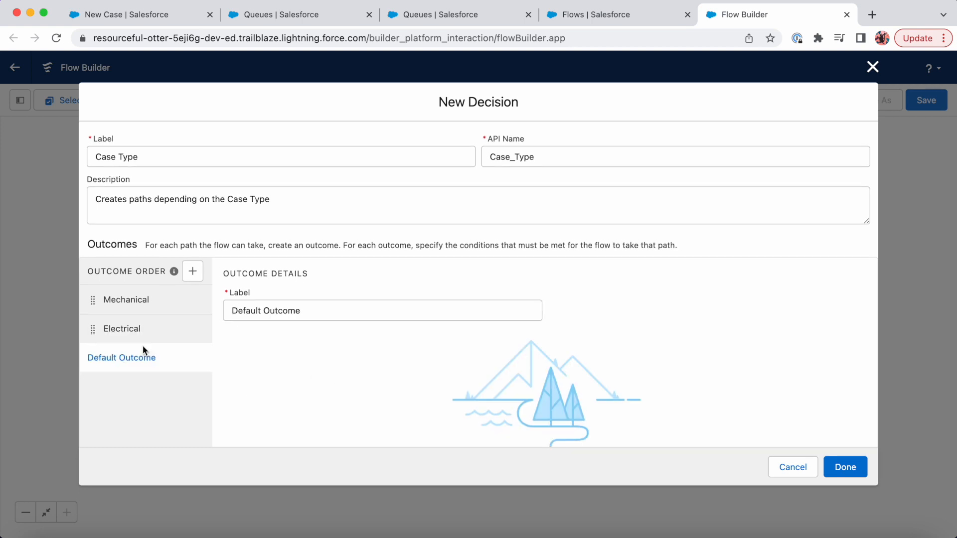
pyautogui.tripleClick(360, 310)
pyautogui.write('O')
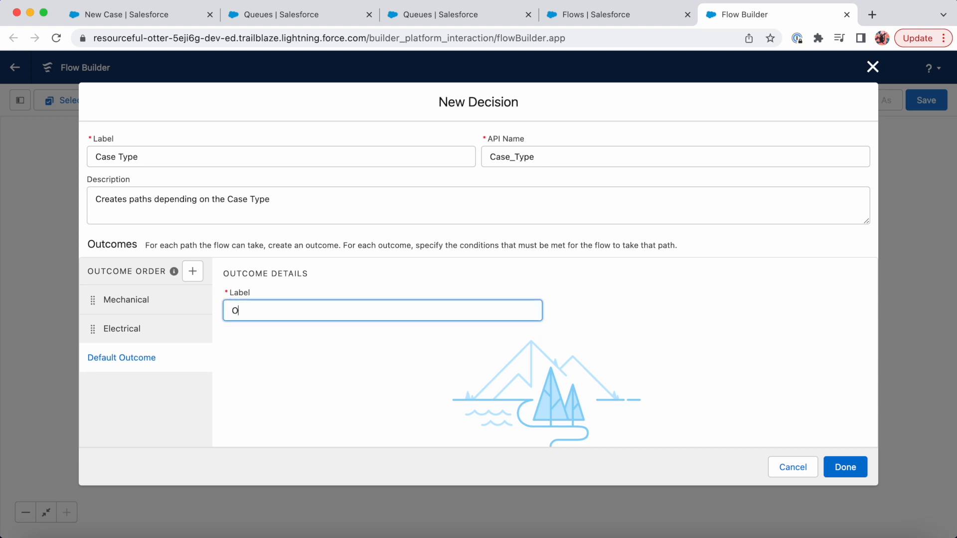
pyautogui.write('ther')
pyautogui.click(257, 380)
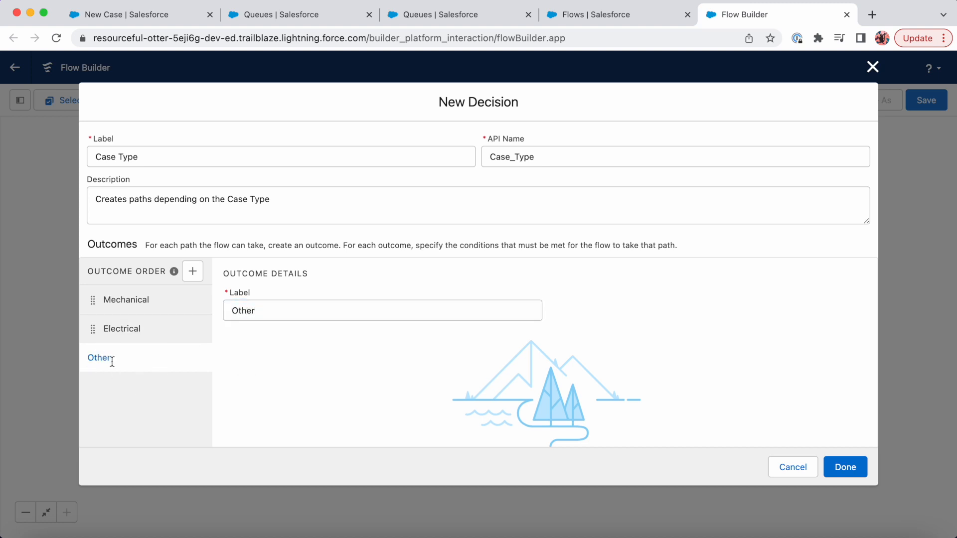
pyautogui.click(842, 469)
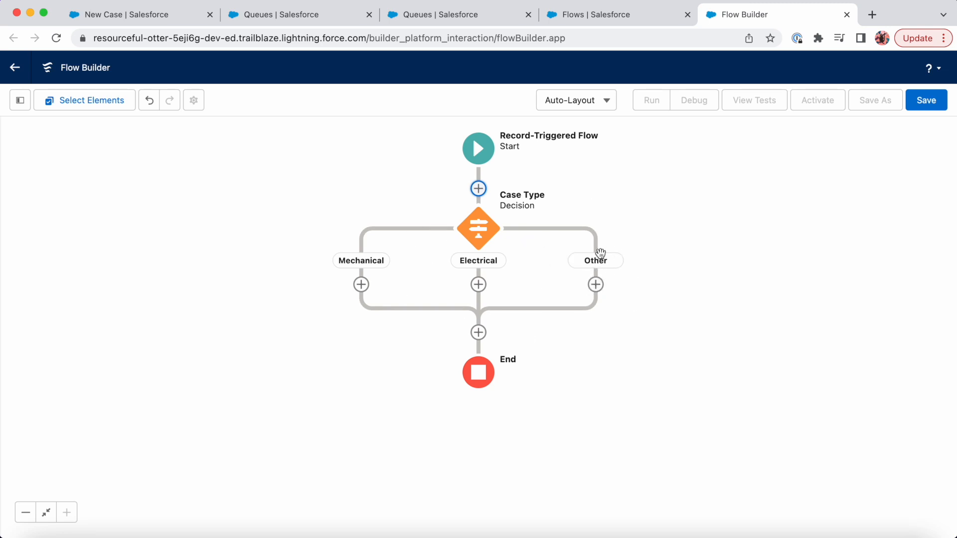
pyautogui.click(596, 287)
pyautogui.scroll(-5, 577, 415)
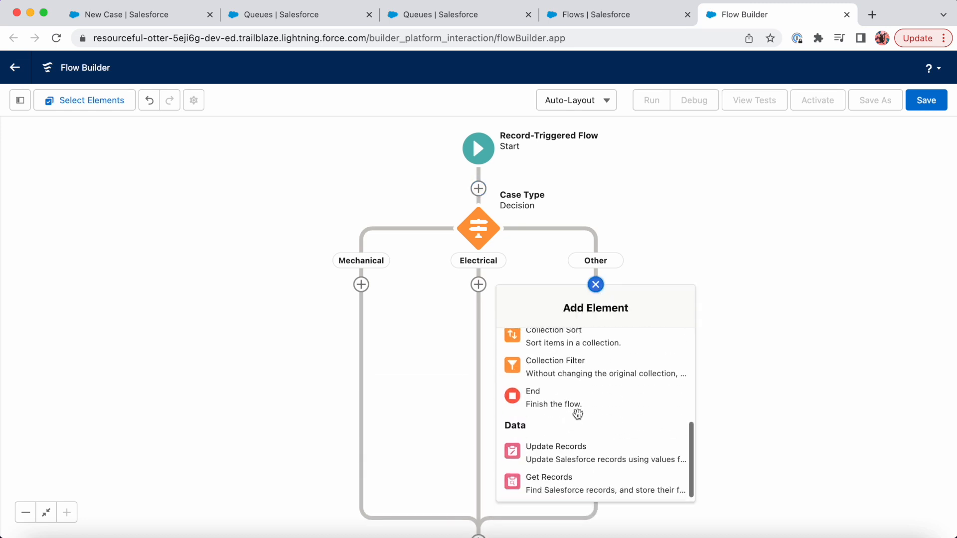
pyautogui.click(538, 405)
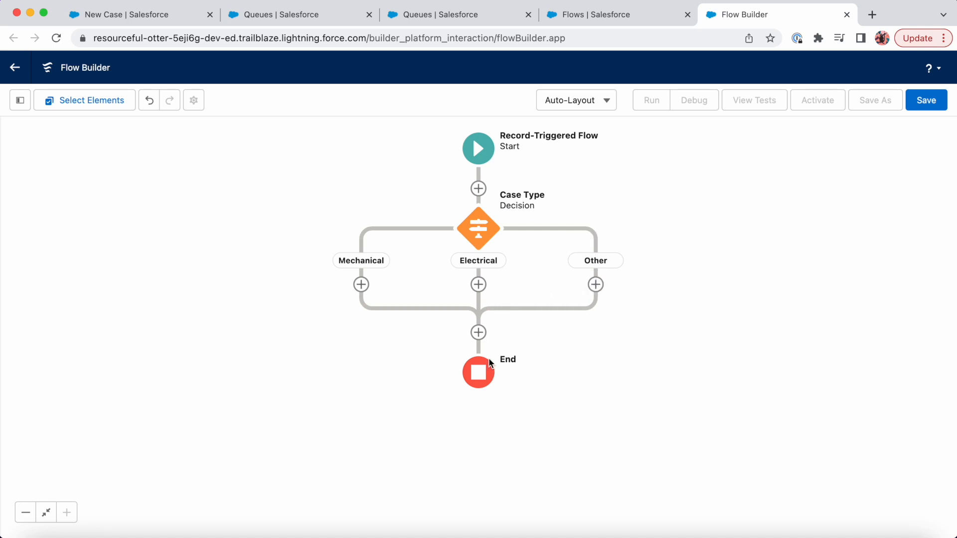
# Add an End element to the Other path of the Case Type decision.
pyautogui.click(596, 285)
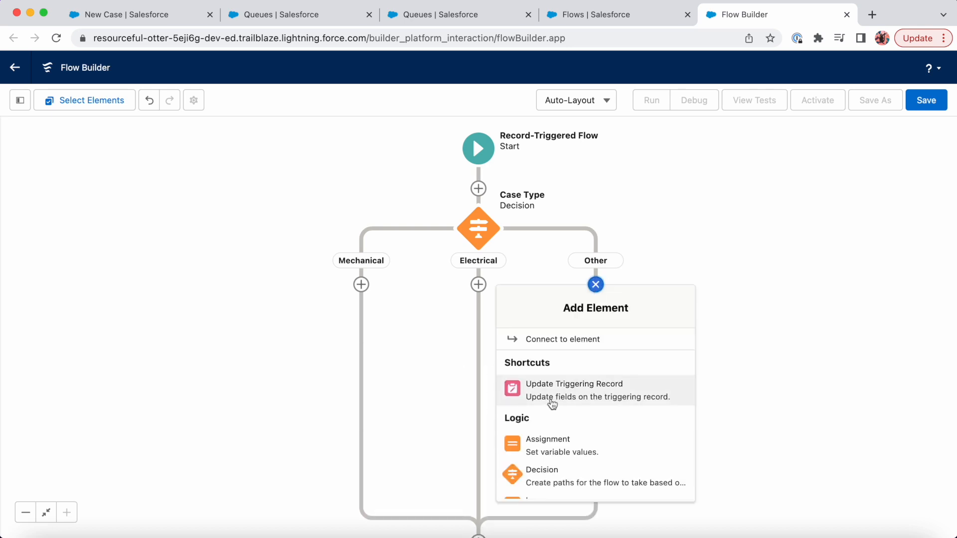
pyautogui.scroll(-5, 551, 399)
pyautogui.click(553, 404)
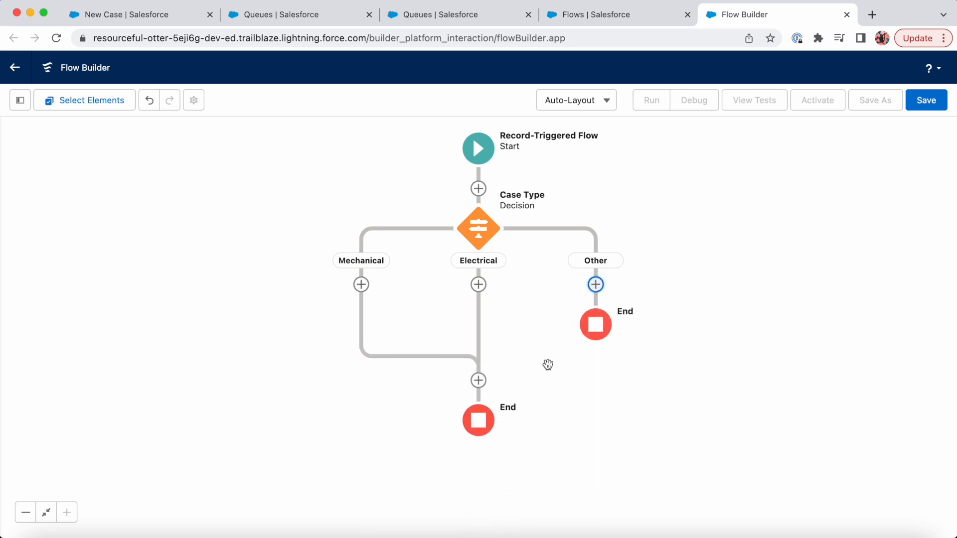
# Add a Get Records element to the Mechanical path, labelled "Get Mechanical Queue" with the description "Gets mechanical queue".
pyautogui.moveTo(543, 322); pyautogui.dragTo(553, 322)
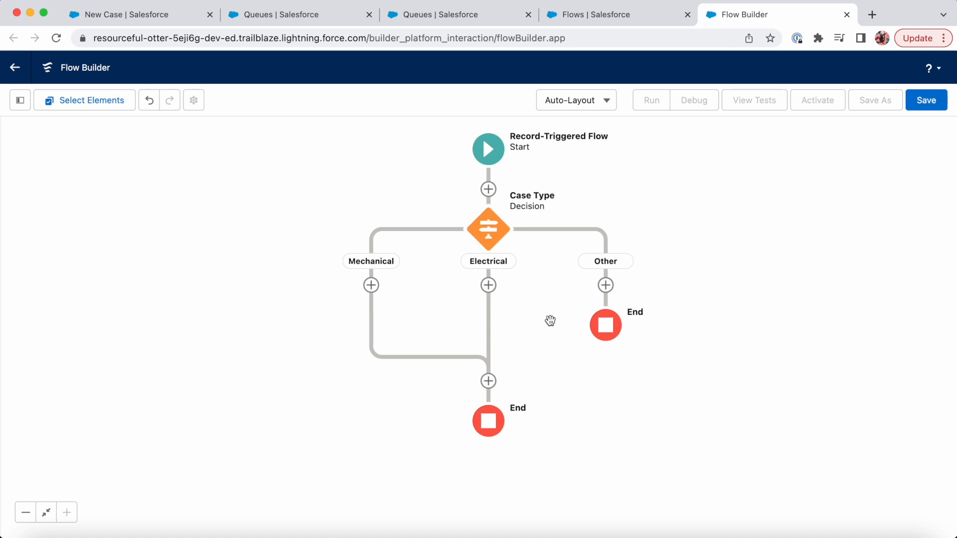
pyautogui.click(372, 286)
pyautogui.scroll(-5, 357, 398)
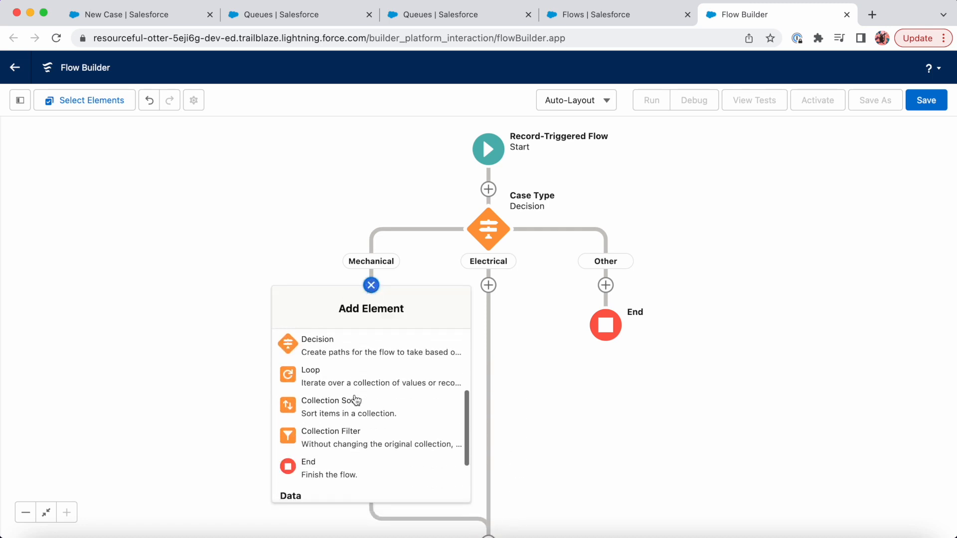
pyautogui.click(335, 480)
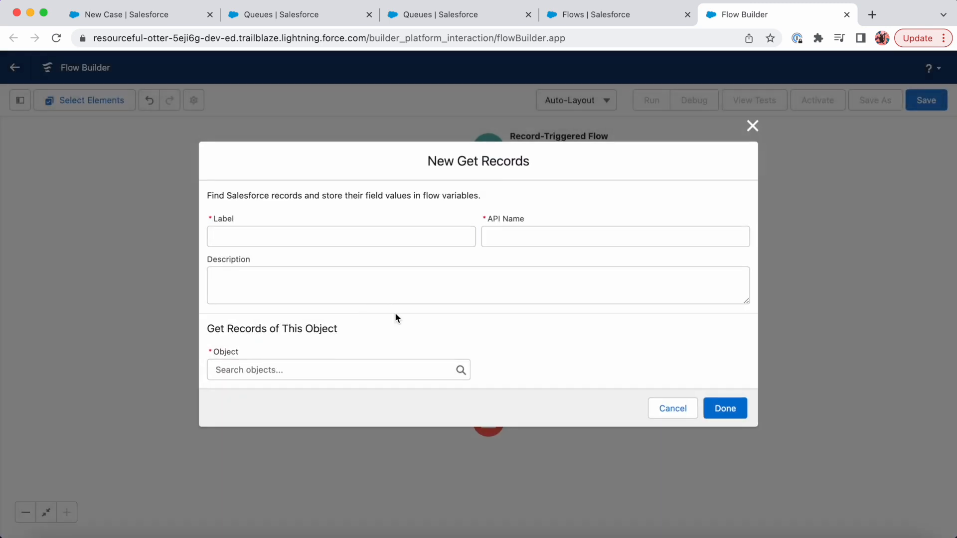
pyautogui.write('Get Mech')
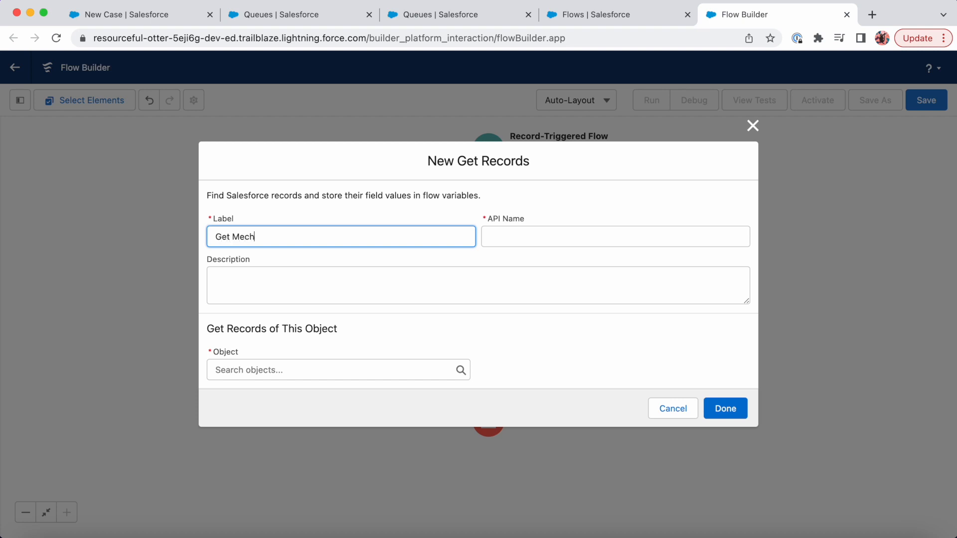
pyautogui.write('anical Queue')
pyautogui.press('Tab')
pyautogui.press('Tab')
pyautogui.write('Gets mechanical queue')
pyautogui.press('Tab')
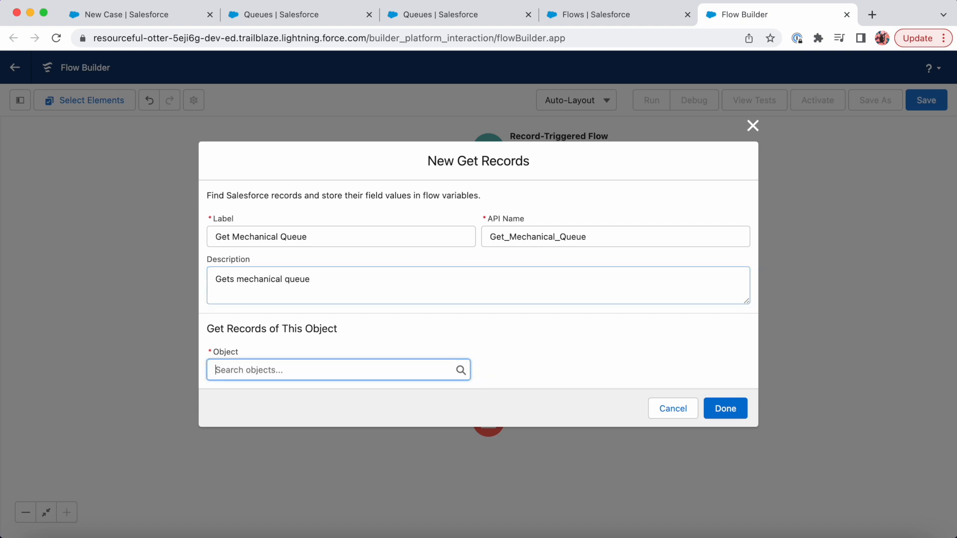
# Set the Get Mechanical Queue element to retrieve records of the Group object with API name Group.
pyautogui.press('Tab')
pyautogui.click(379, 367)
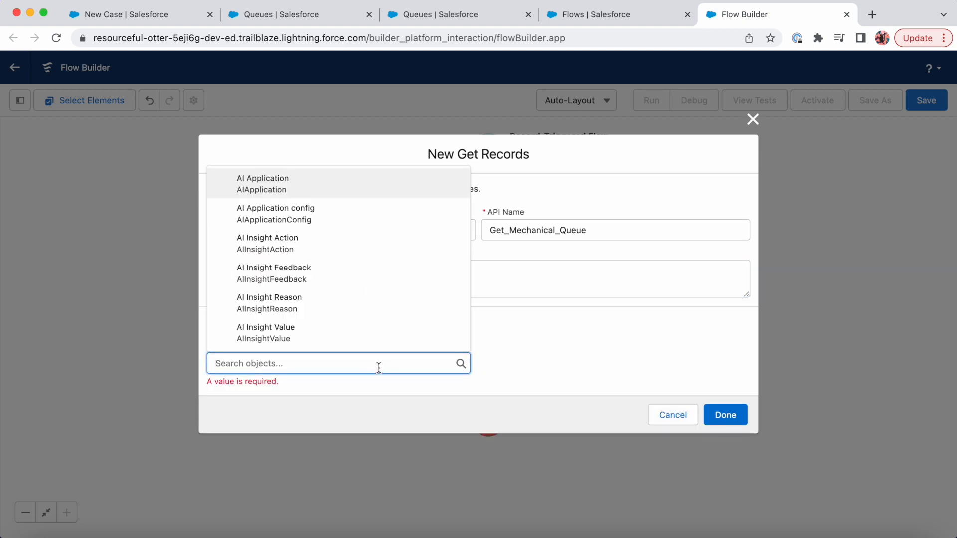
pyautogui.write('group')
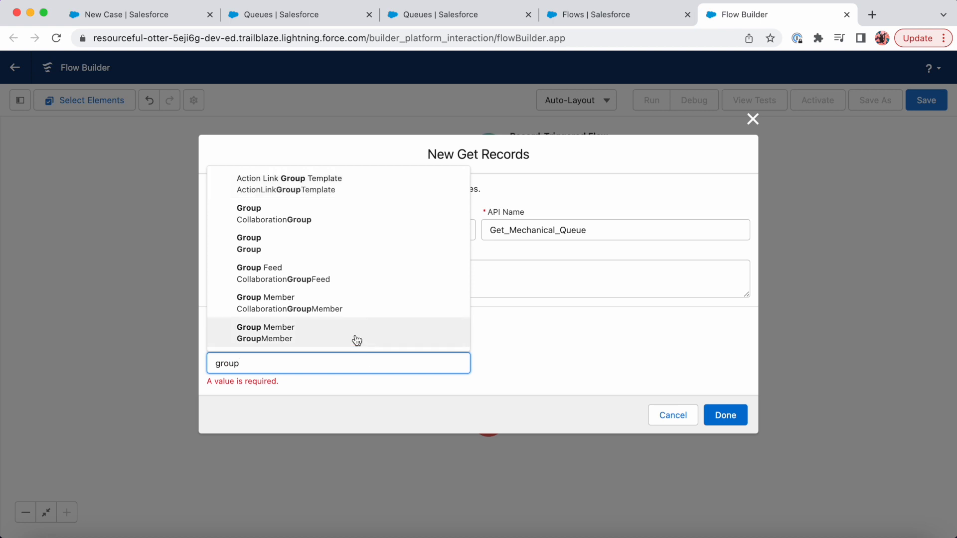
pyautogui.click(329, 257)
# Filter the Group records of the mechanical lookup with the condition Type Equals Queue.
pyautogui.scroll(-3, 301, 333)
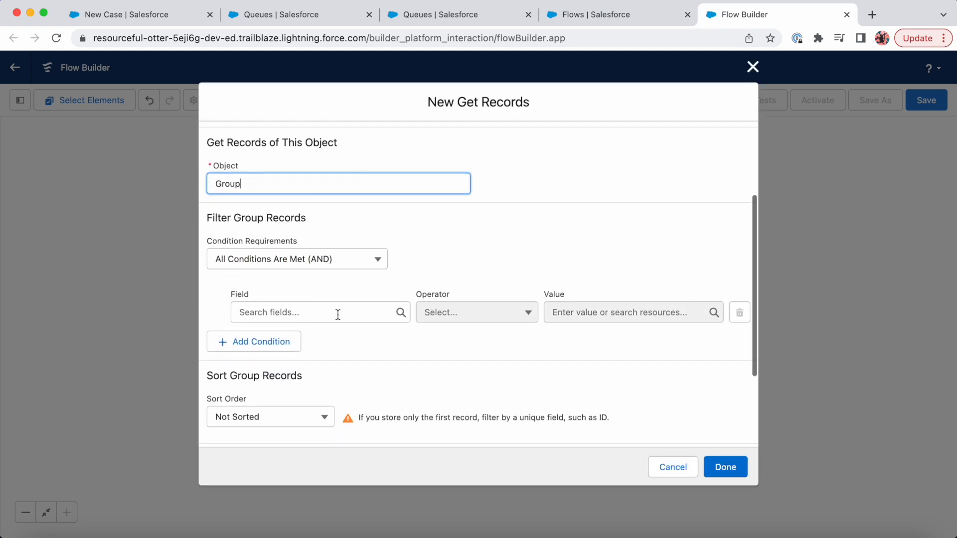
pyautogui.click(338, 314)
pyautogui.write('type')
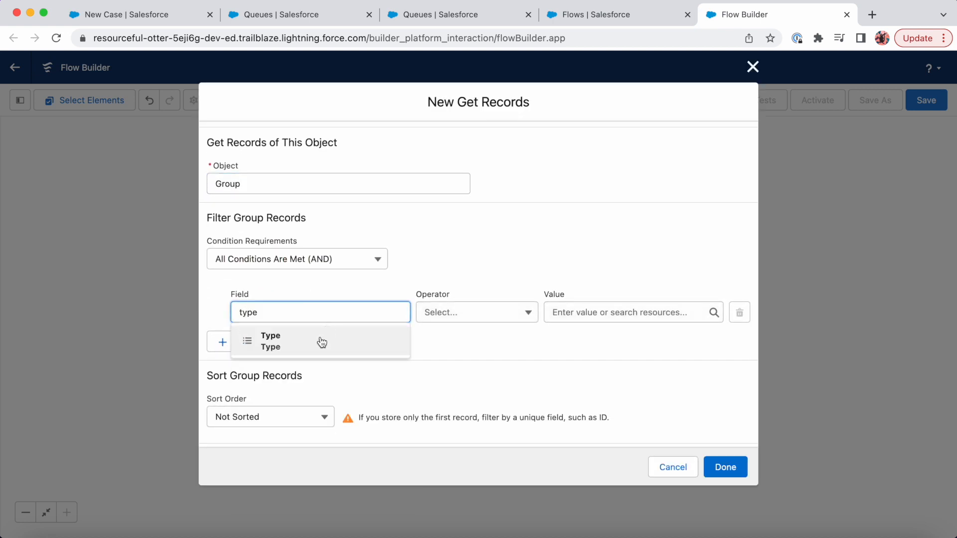
pyautogui.click(322, 342)
pyautogui.click(631, 313)
pyautogui.write('qu')
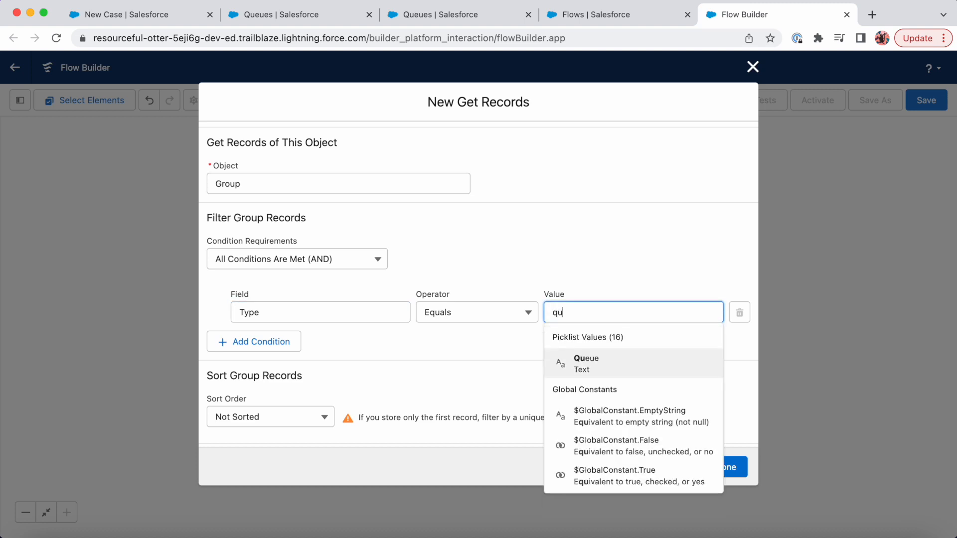
pyautogui.write('eu')
pyautogui.click(630, 363)
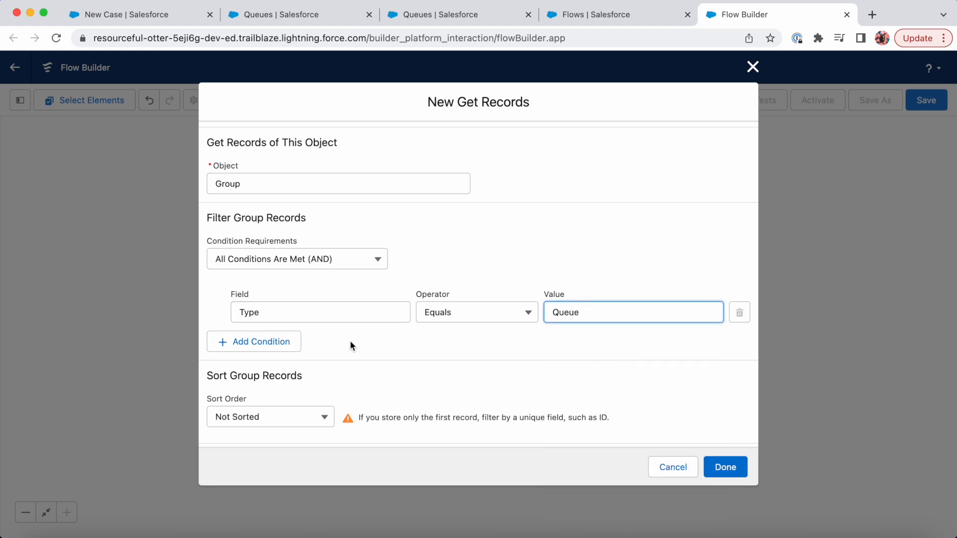
# Add a second condition, DeveloperName Equals Mechanical_Queue, using the queue name from the Mechanical Queue setup page, and finish the element.
pyautogui.click(289, 344)
pyautogui.click(289, 353)
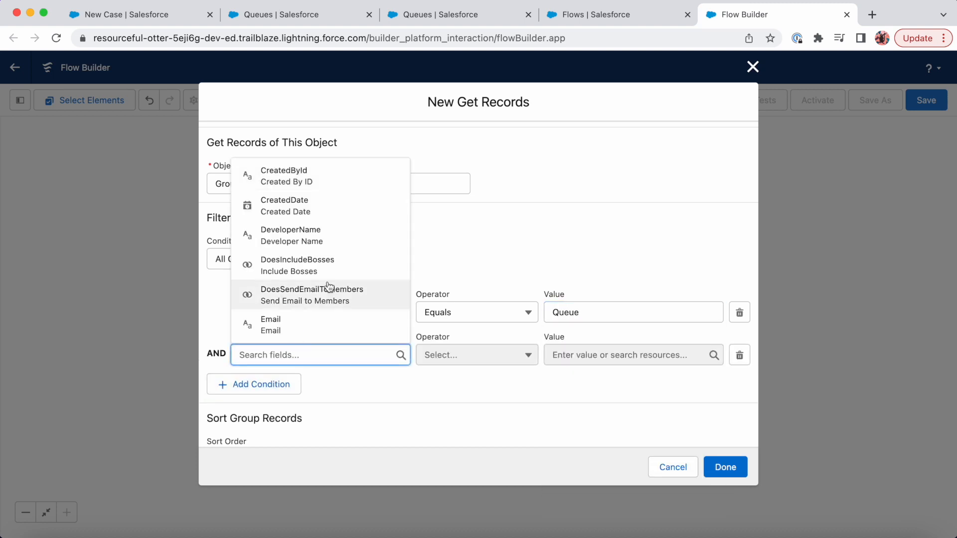
pyautogui.click(304, 238)
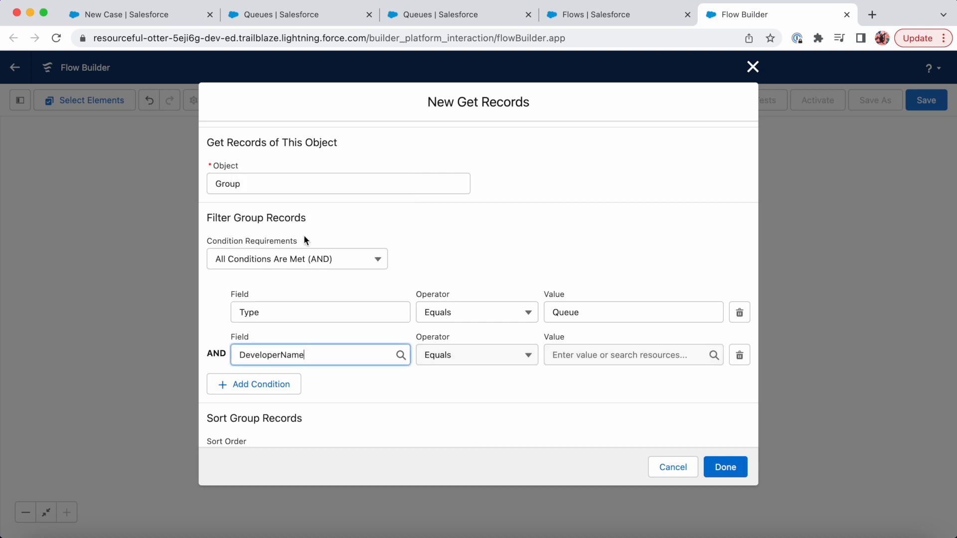
pyautogui.click(316, 15)
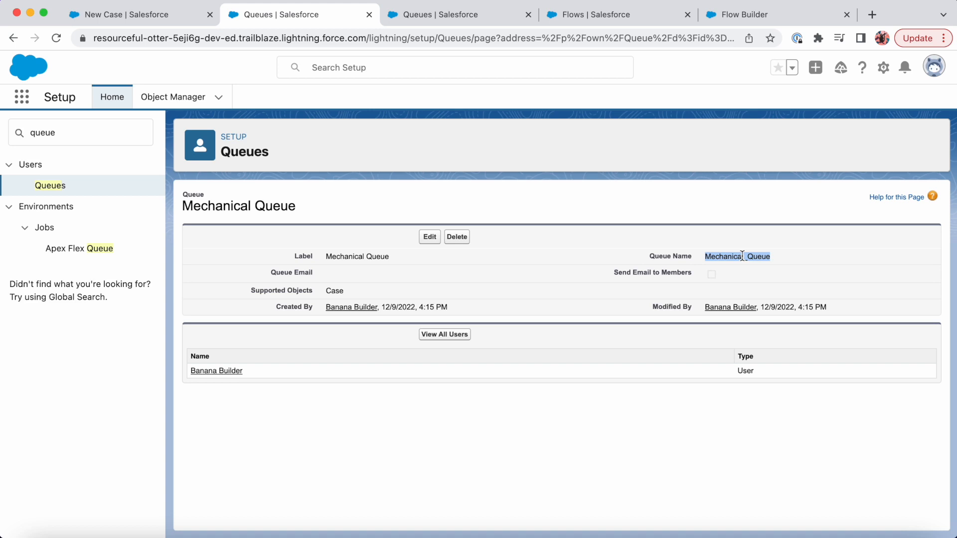
pyautogui.click(742, 16)
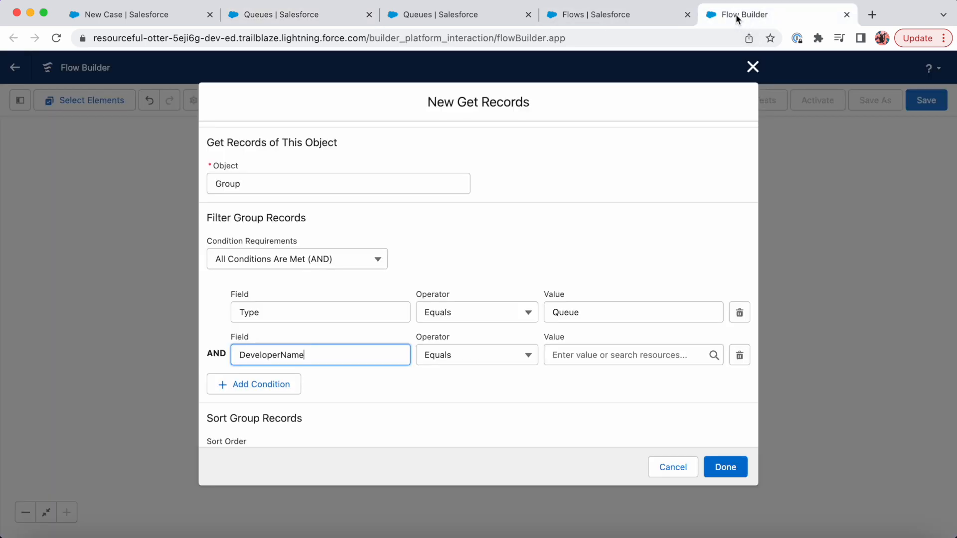
pyautogui.click(615, 357)
pyautogui.write('Mechanical_Queue')
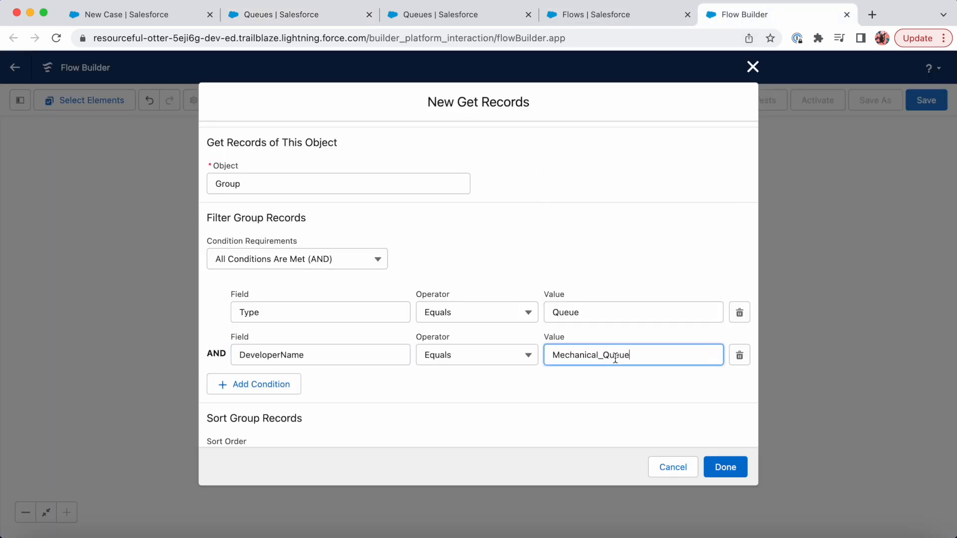
pyautogui.click(542, 397)
pyautogui.scroll(-2, 541, 397)
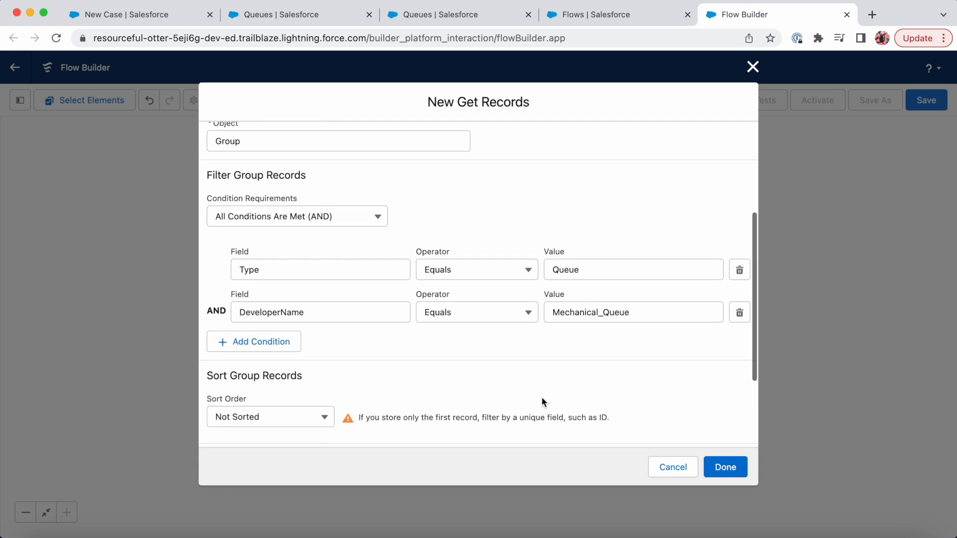
pyautogui.click(726, 466)
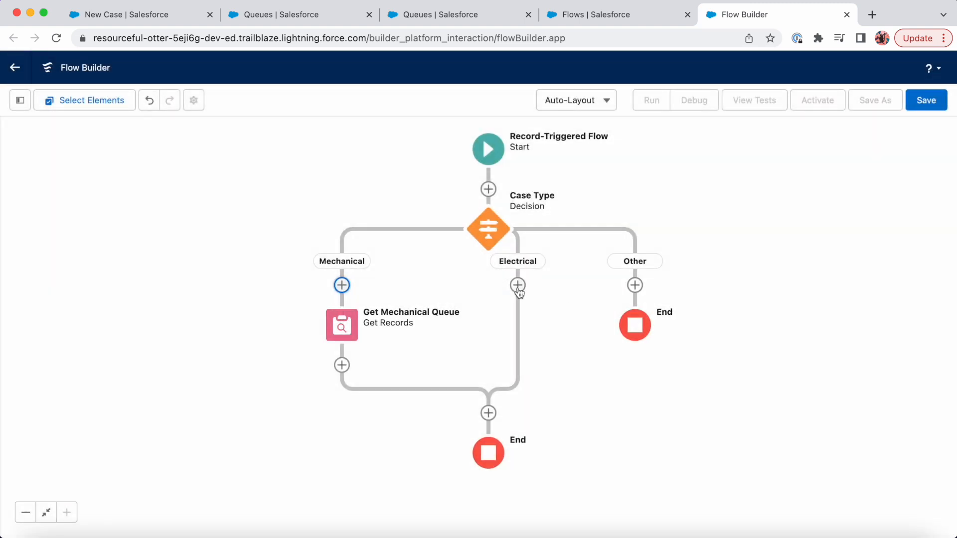
# Add a Get Records element to the Electrical path and label it "Get Electrical Queue".
pyautogui.click(517, 285)
pyautogui.scroll(-4, 499, 388)
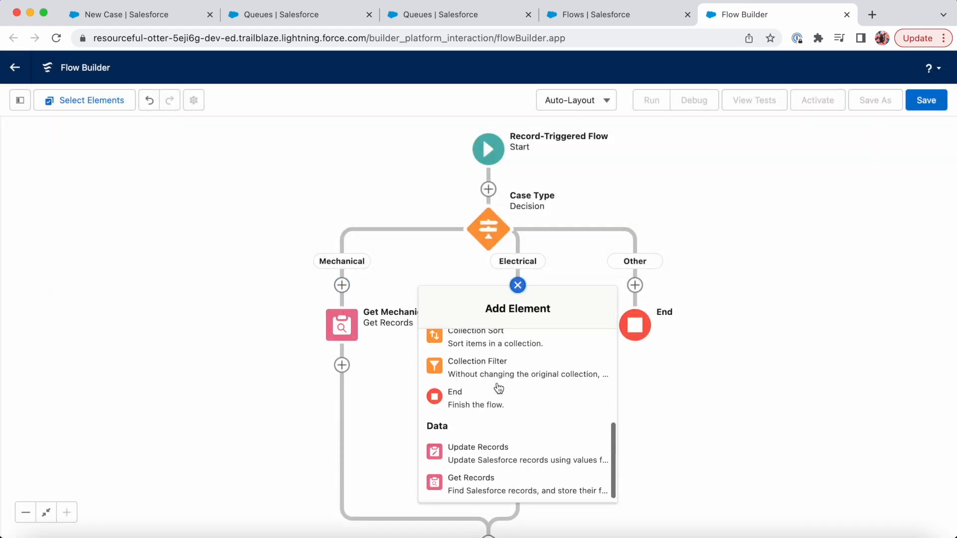
pyautogui.click(481, 484)
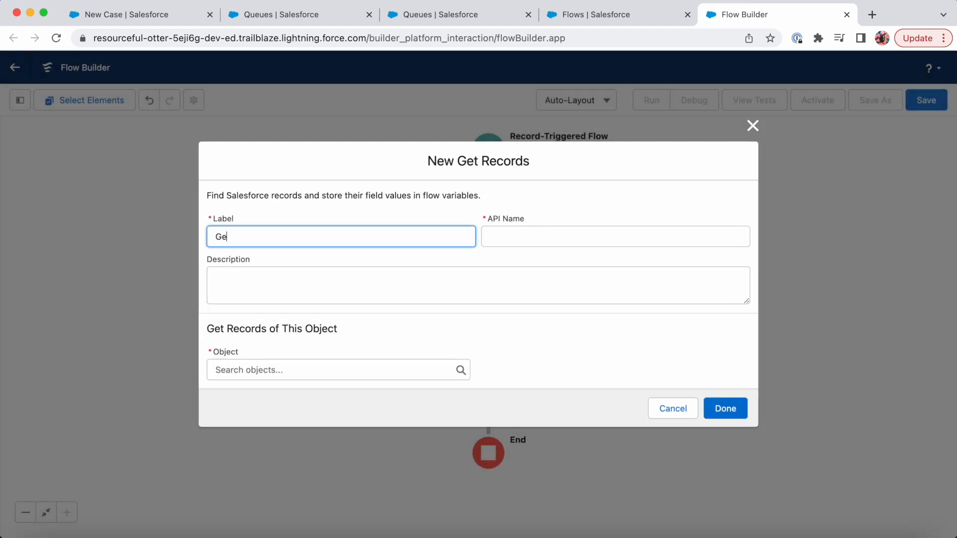
pyautogui.write('Get Electrical Queue')
pyautogui.press('Tab')
pyautogui.press('Tab')
pyautogui.write('G')
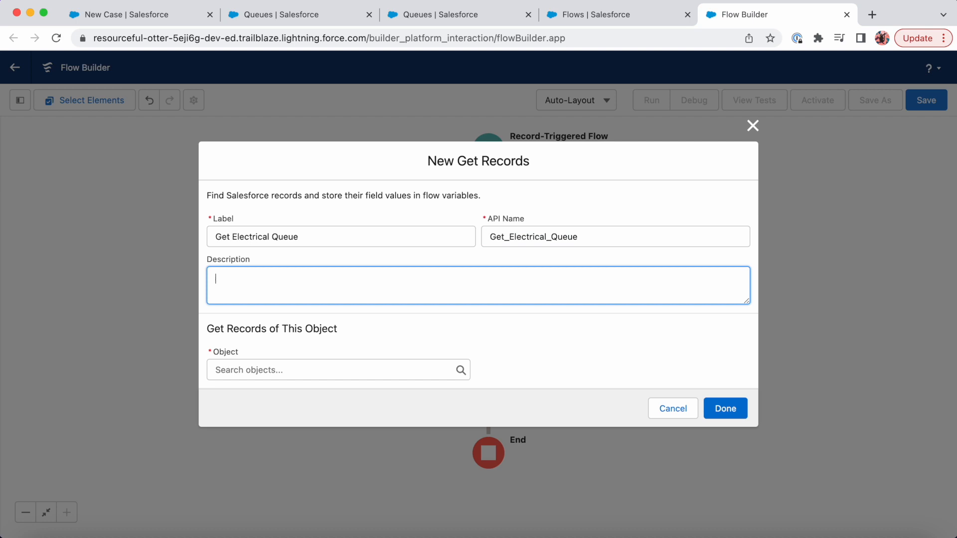
# Set the Get Electrical Queue element to retrieve records of the Group object with API name Group.
pyautogui.click(290, 371)
pyautogui.write('group')
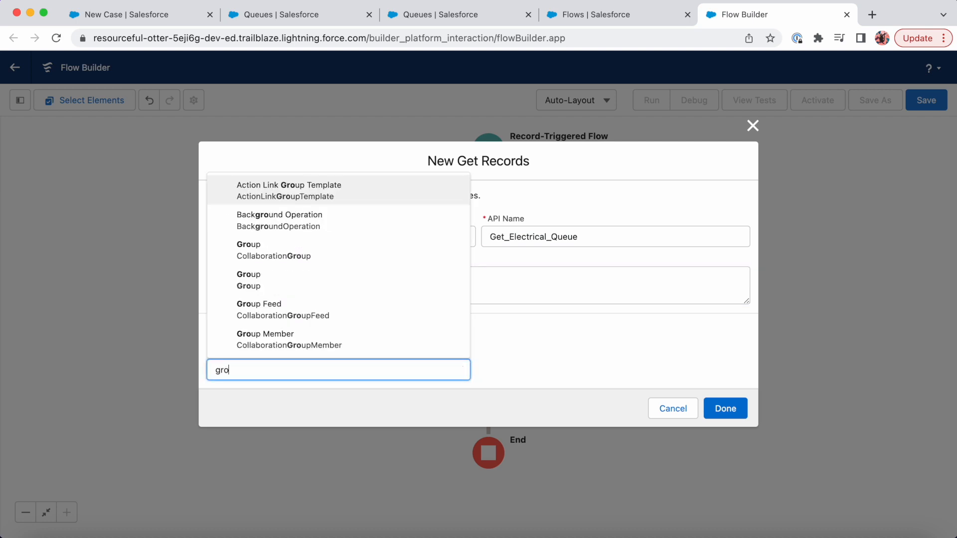
pyautogui.click(298, 254)
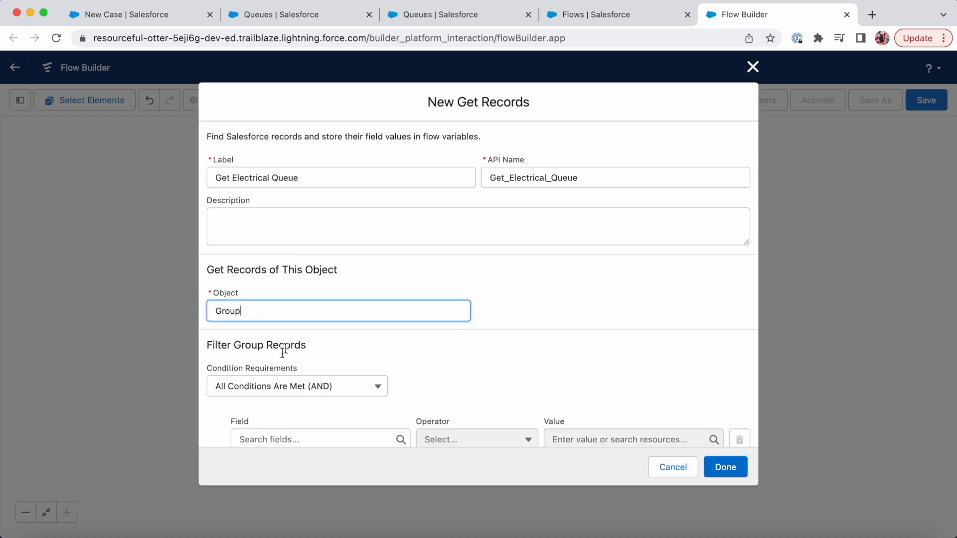
# Filter the Group records of the electrical lookup with the condition Type Equals Queue.
pyautogui.scroll(-3, 292, 401)
pyautogui.scroll(-1, 293, 317)
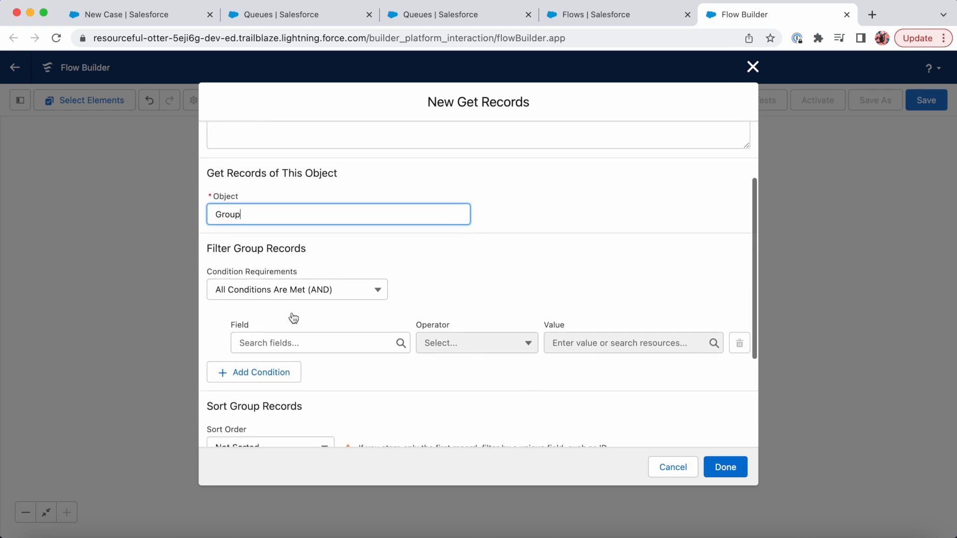
pyautogui.click(290, 339)
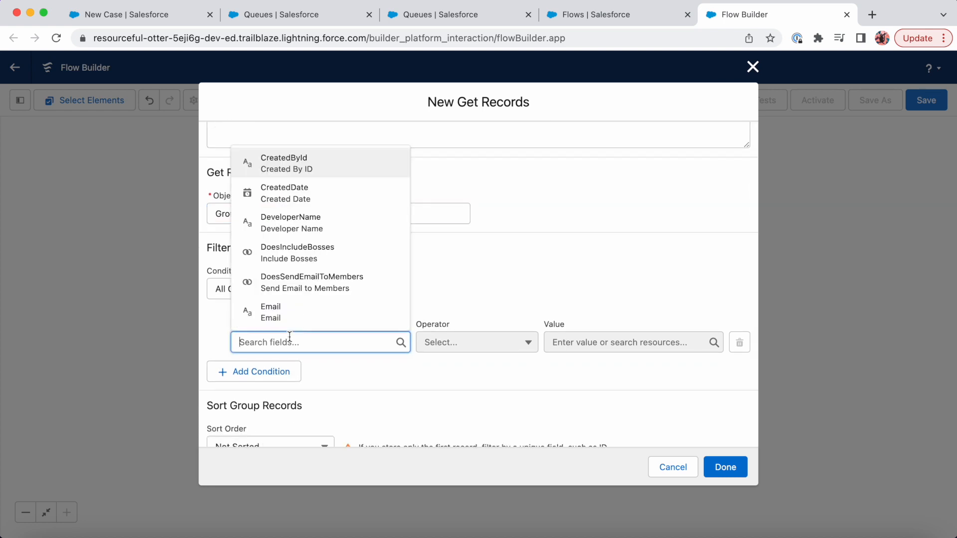
pyautogui.write('typ')
pyautogui.click(325, 323)
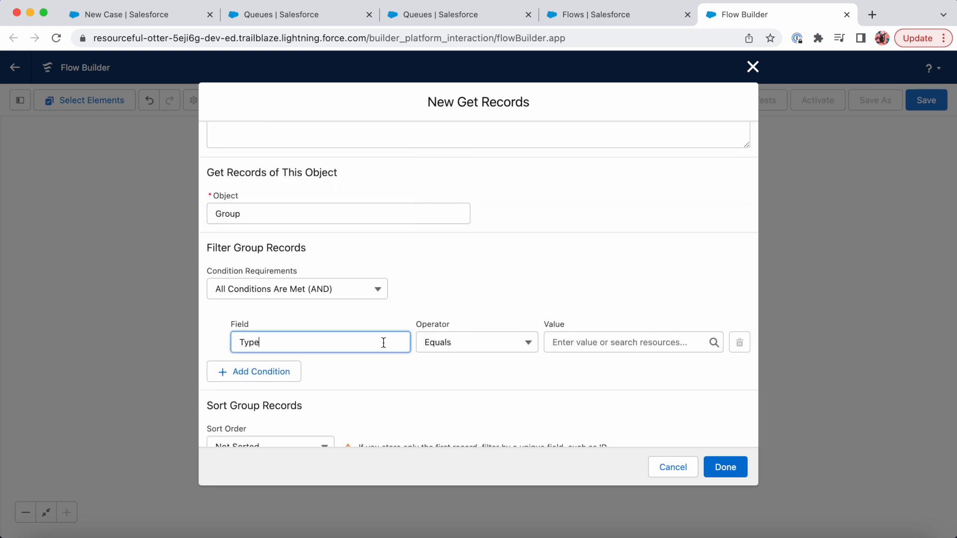
pyautogui.click(603, 344)
pyautogui.write('Que')
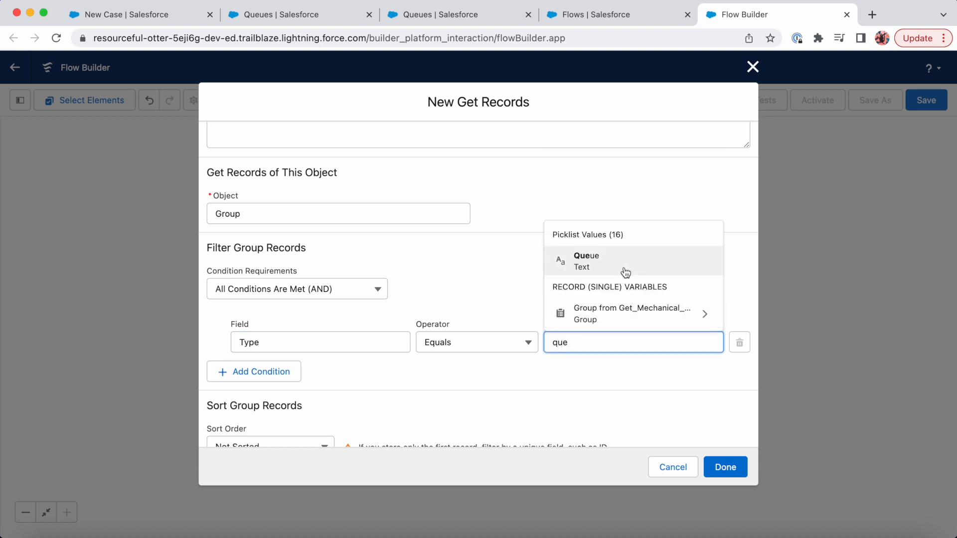
pyautogui.click(620, 261)
# Add a second condition, DeveloperName Equals Electrical_Queue, copying the queue name from the Electrical Queue setup page.
pyautogui.click(276, 371)
pyautogui.click(274, 384)
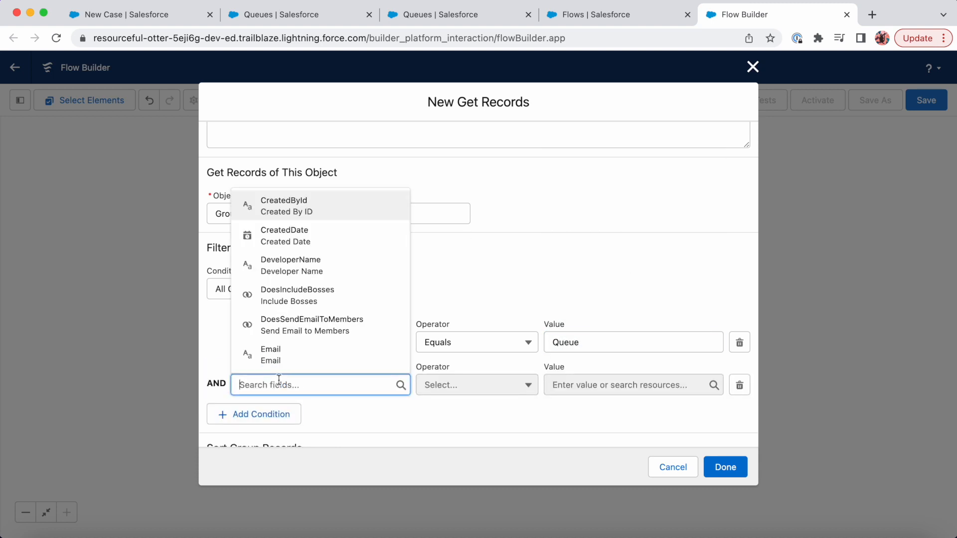
pyautogui.write('dev')
pyautogui.click(294, 356)
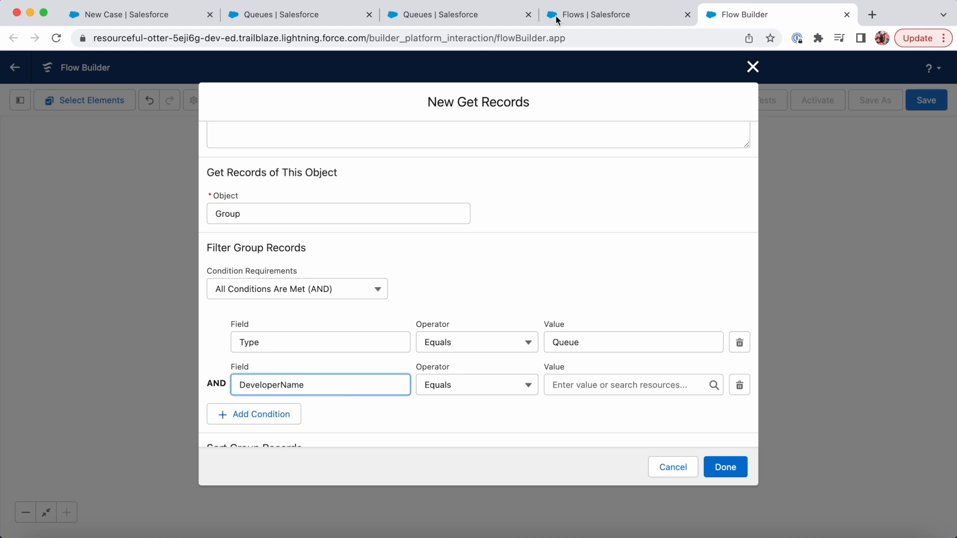
pyautogui.click(476, 5)
pyautogui.doubleClick(732, 256)
pyautogui.press('super+c')
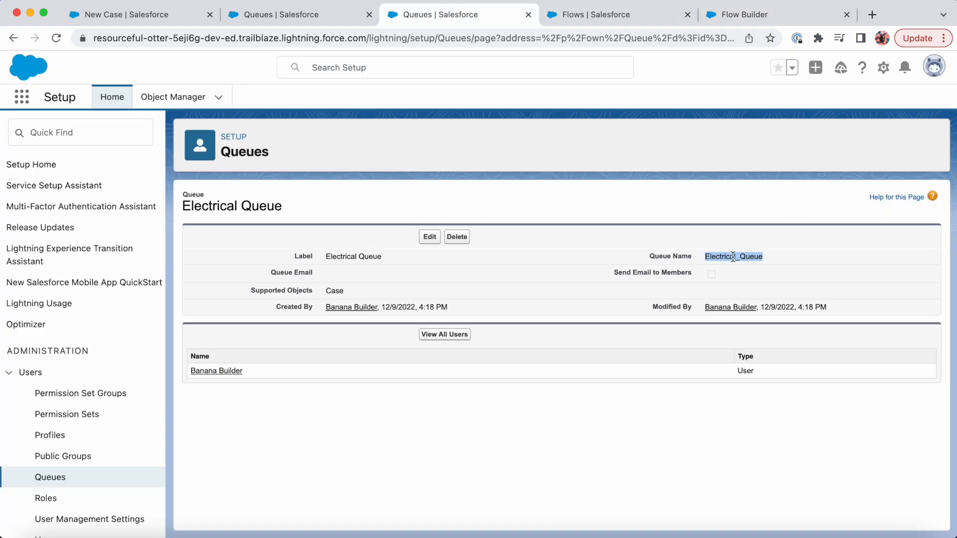
pyautogui.click(768, 17)
pyautogui.click(632, 385)
pyautogui.press('super+v')
# Describe the element as "Gets Electrical Queue for case owner" and finish it.
pyautogui.click(335, 131)
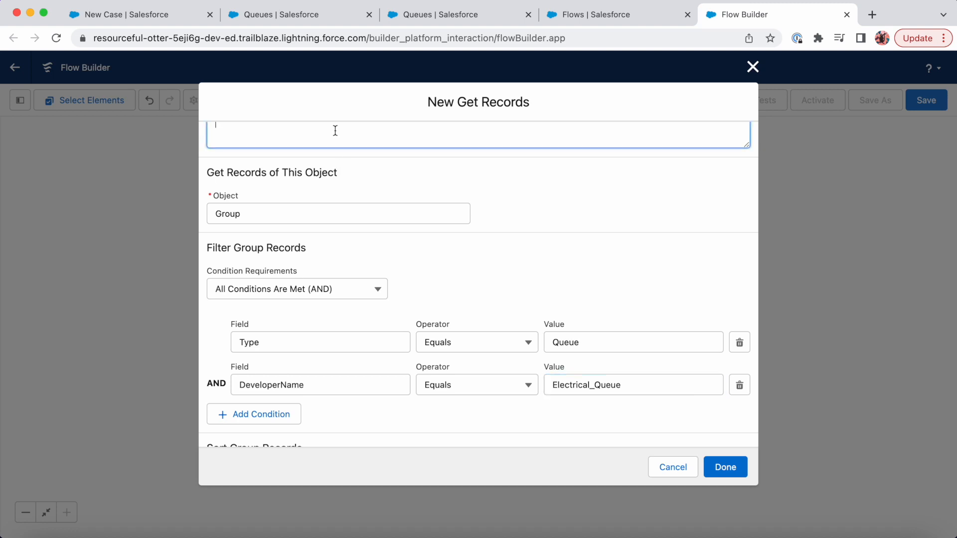
pyautogui.scroll(-3, 336, 130)
pyautogui.scroll(3, 327, 207)
pyautogui.write('Gets ')
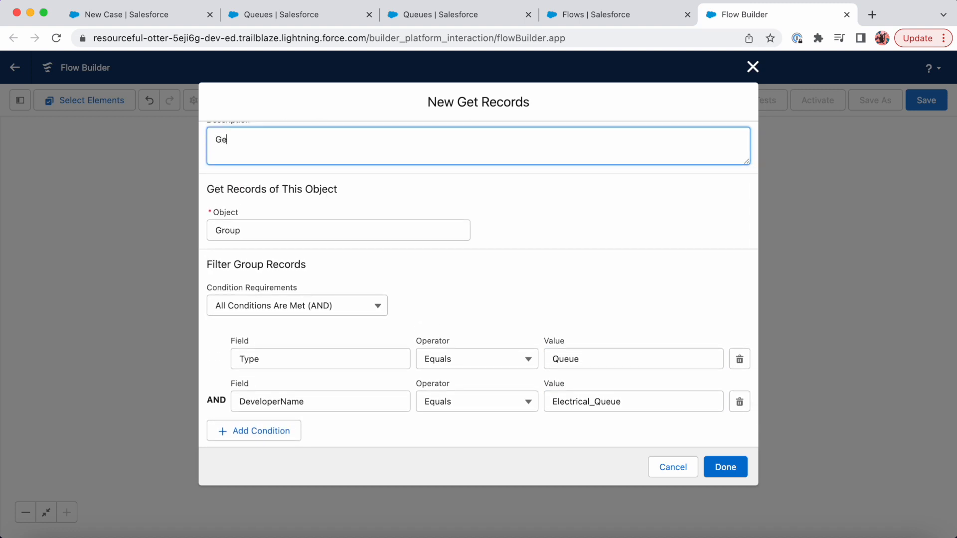
pyautogui.write('Electrical Queue for case owner')
pyautogui.click(725, 467)
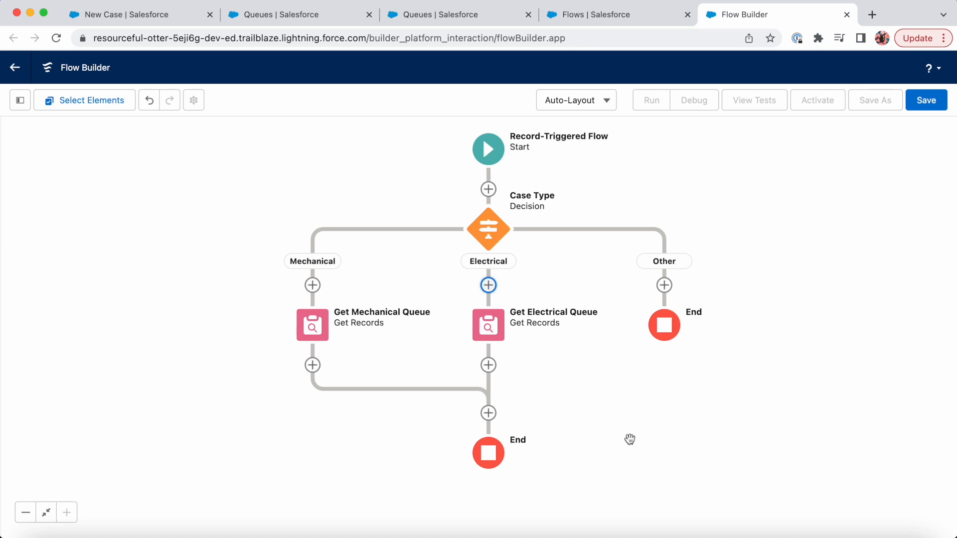
# Add an Update Triggering Record element labelled "Updates Case" after Get Mechanical Queue.
pyautogui.click(313, 365)
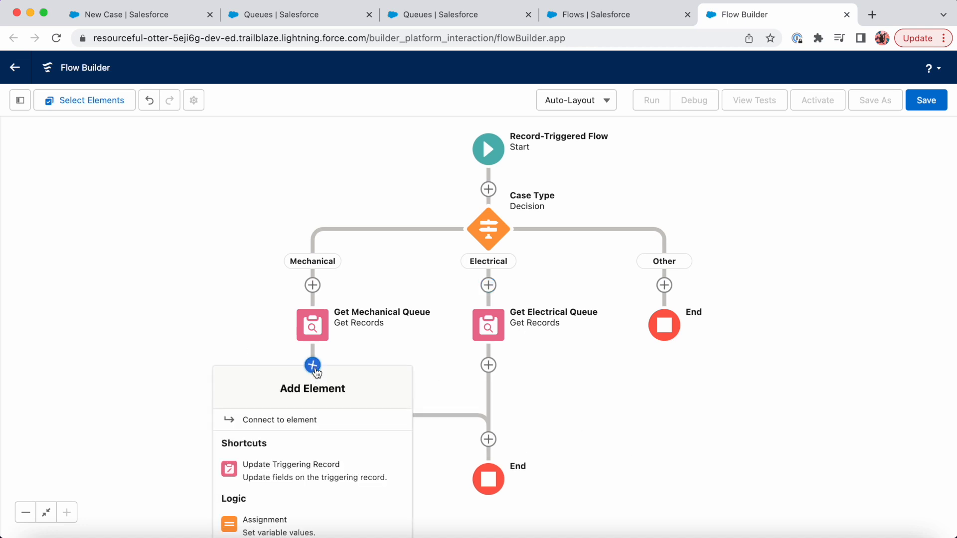
pyautogui.click(297, 477)
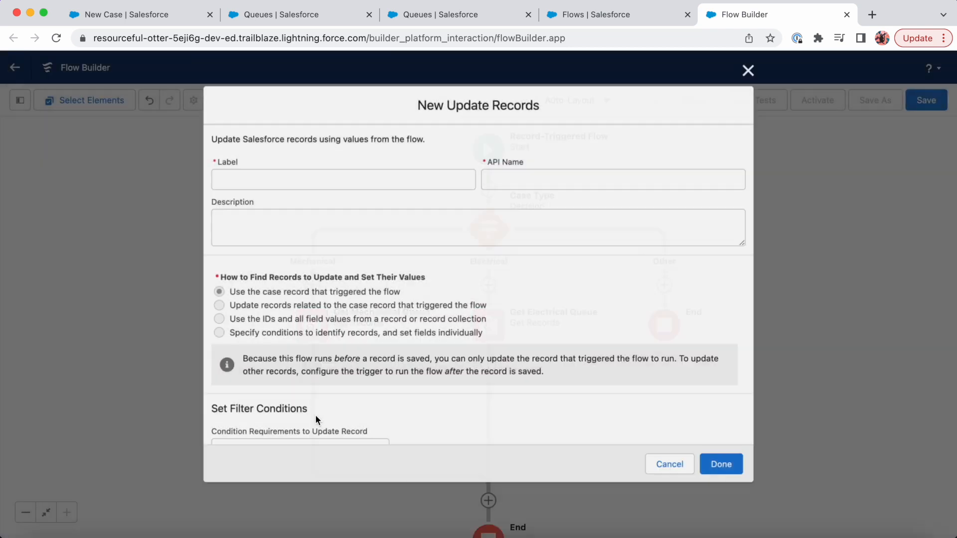
pyautogui.write('Updates Case')
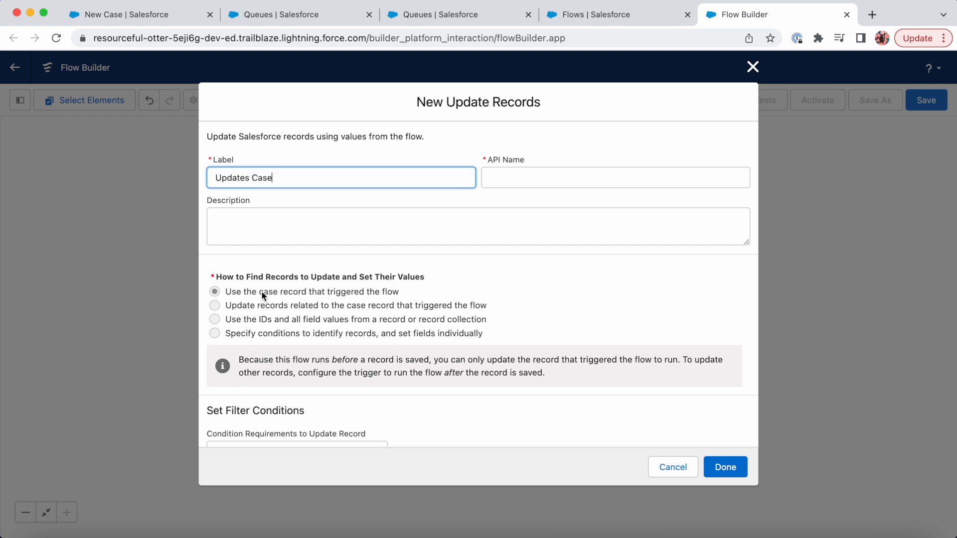
# Select OwnerId as the case record field to update in the Updates Case element.
pyautogui.scroll(-3, 377, 295)
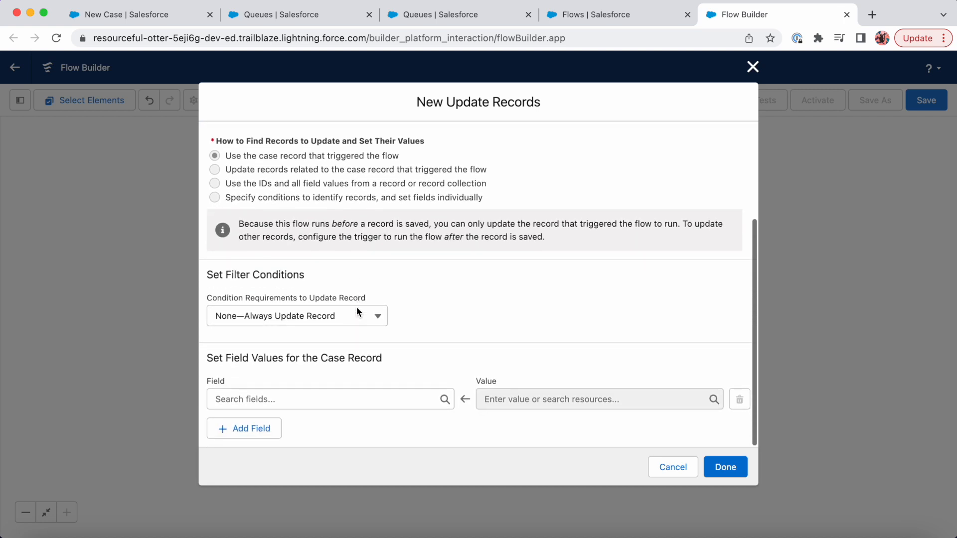
pyautogui.click(316, 394)
pyautogui.write('case')
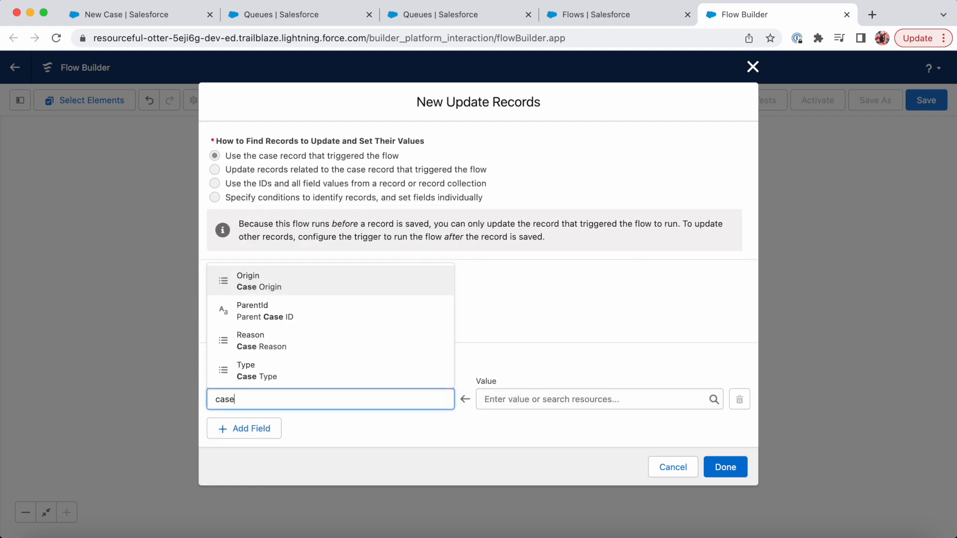
pyautogui.press('BackSpace')
pyautogui.press('BackSpace')
pyautogui.press('BackSpace')
pyautogui.press('BackSpace')
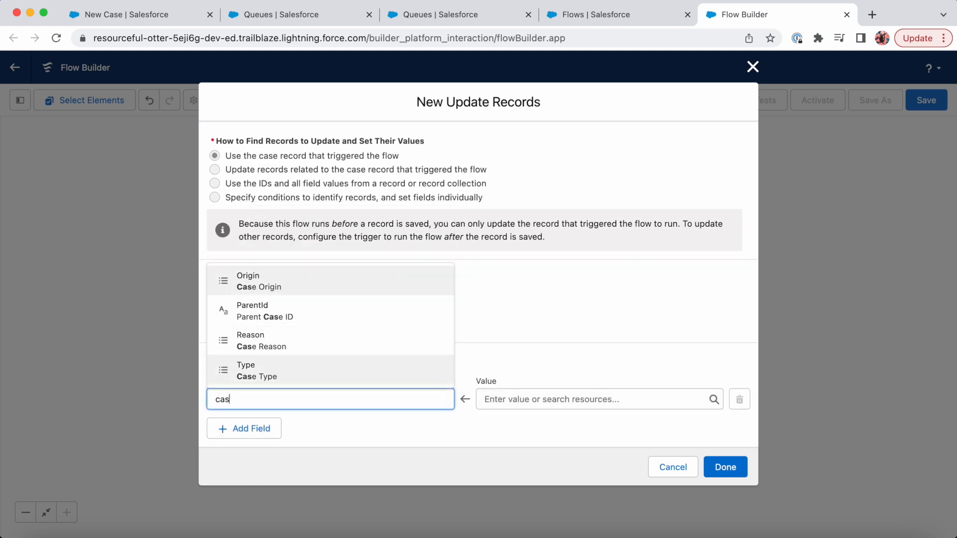
pyautogui.write('owne')
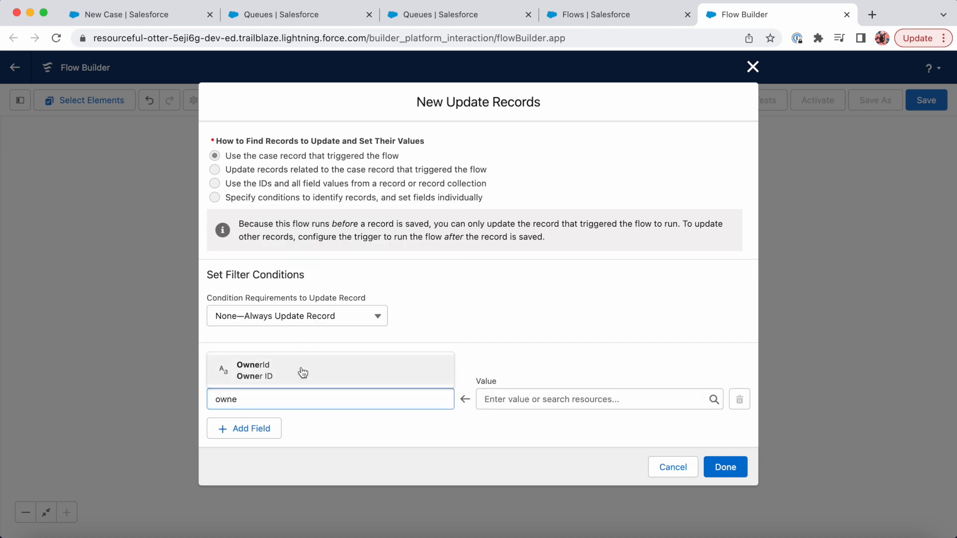
pyautogui.click(299, 369)
# Set the OwnerId value to the Id of the group from Get_Mechanical_Queue and finish the element.
pyautogui.click(528, 401)
pyautogui.scroll(-5, 585, 331)
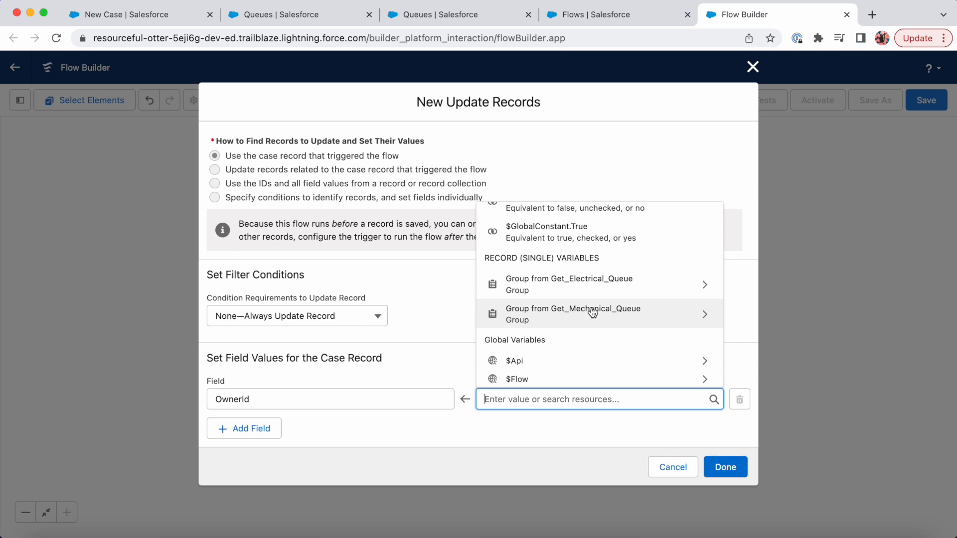
pyautogui.click(632, 309)
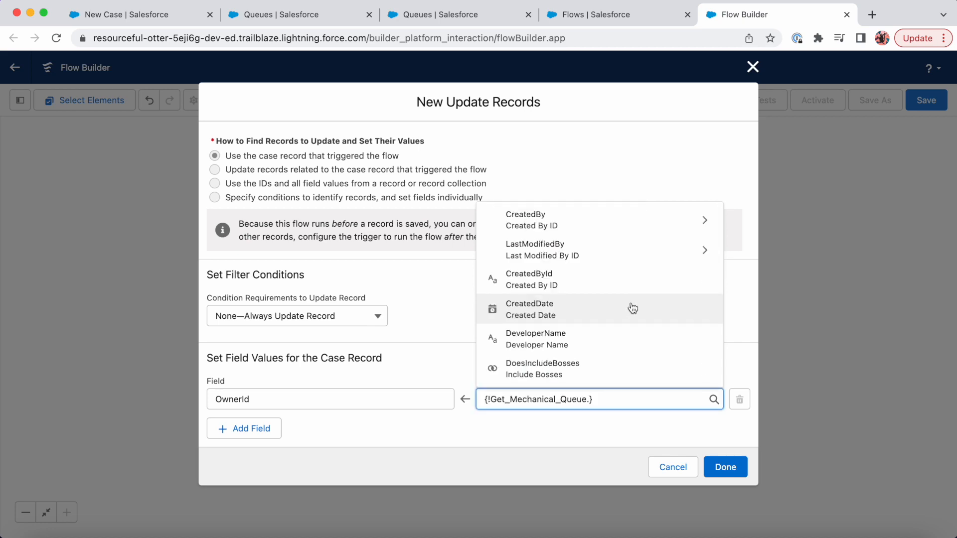
pyautogui.write('Id')
pyautogui.click(594, 322)
pyautogui.click(718, 469)
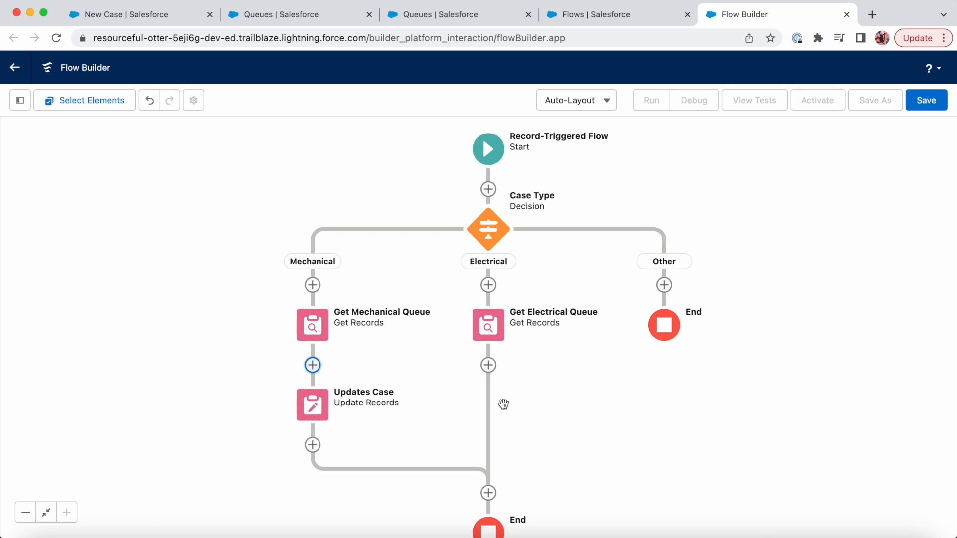
# Delete the Updates Case element from the Mechanical path.
pyautogui.scroll(-2, 558, 393)
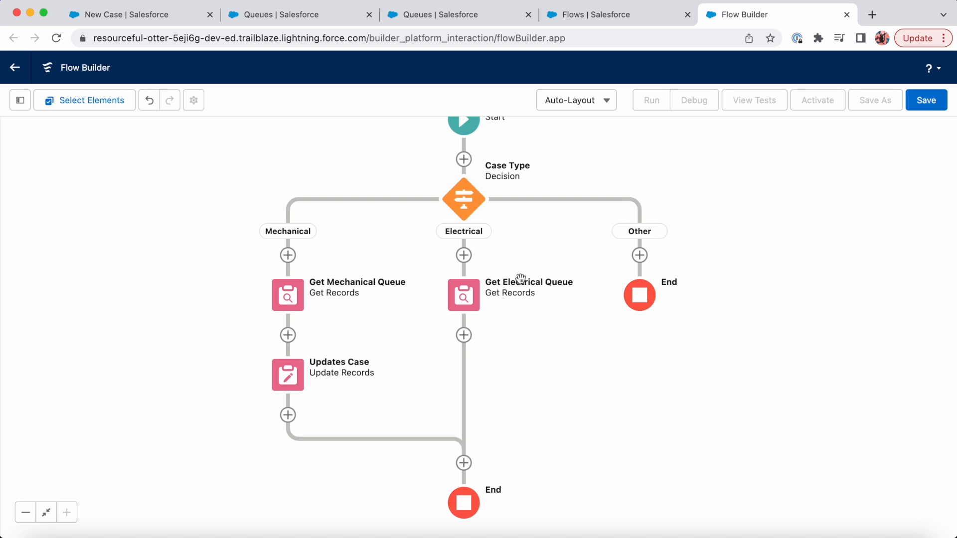
pyautogui.click(287, 373)
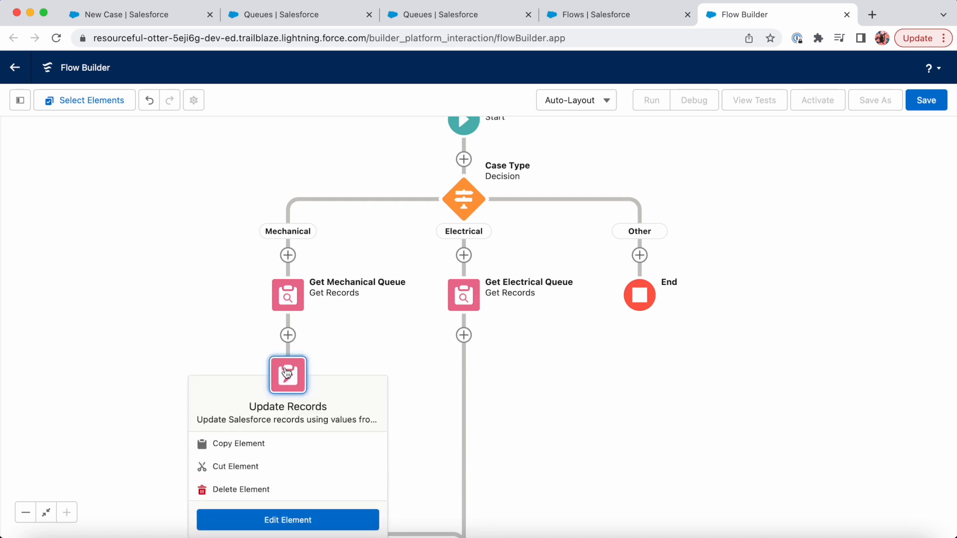
pyautogui.click(251, 489)
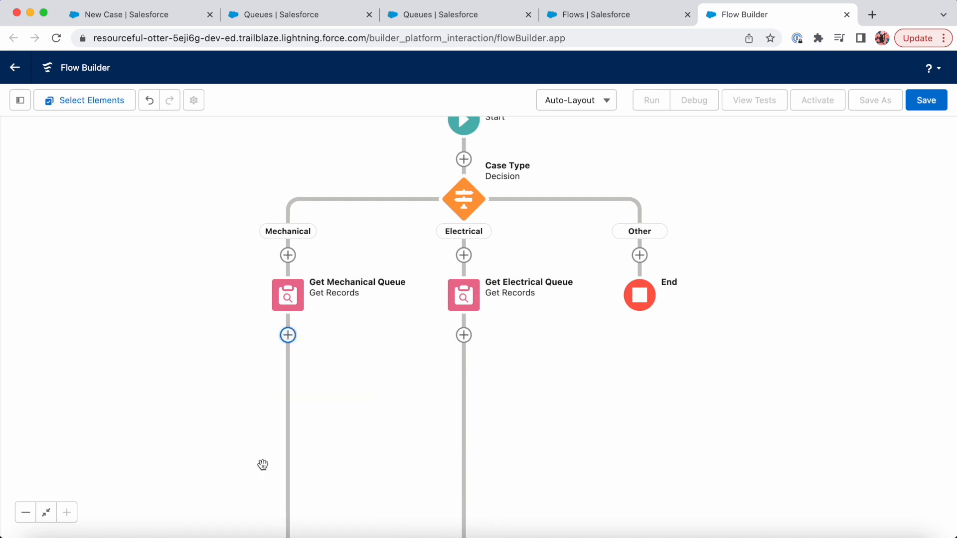
# Edit Get Mechanical Queue to choose fields and assign variables (advanced), storing field values in separate variables.
pyautogui.click(291, 298)
pyautogui.click(336, 468)
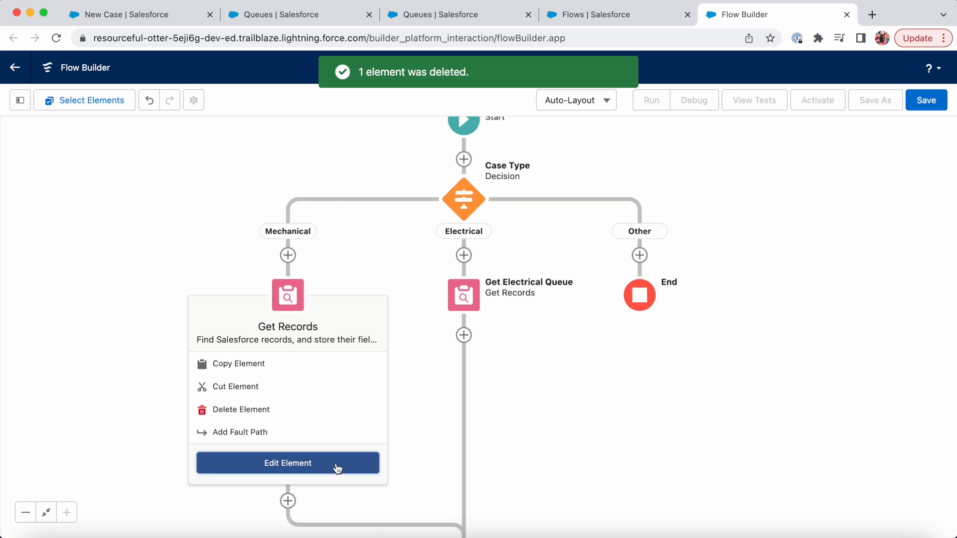
pyautogui.scroll(-5, 378, 284)
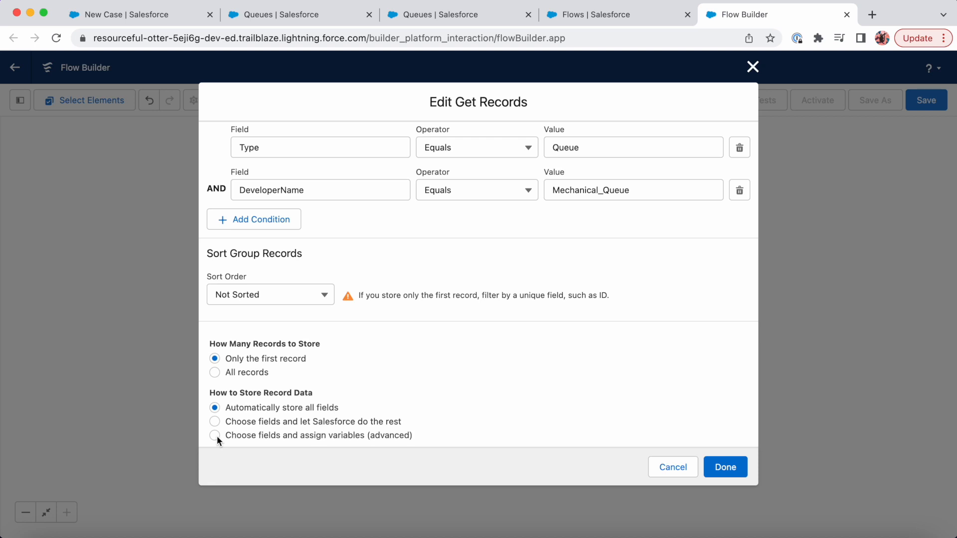
pyautogui.click(216, 436)
pyautogui.scroll(-3, 295, 385)
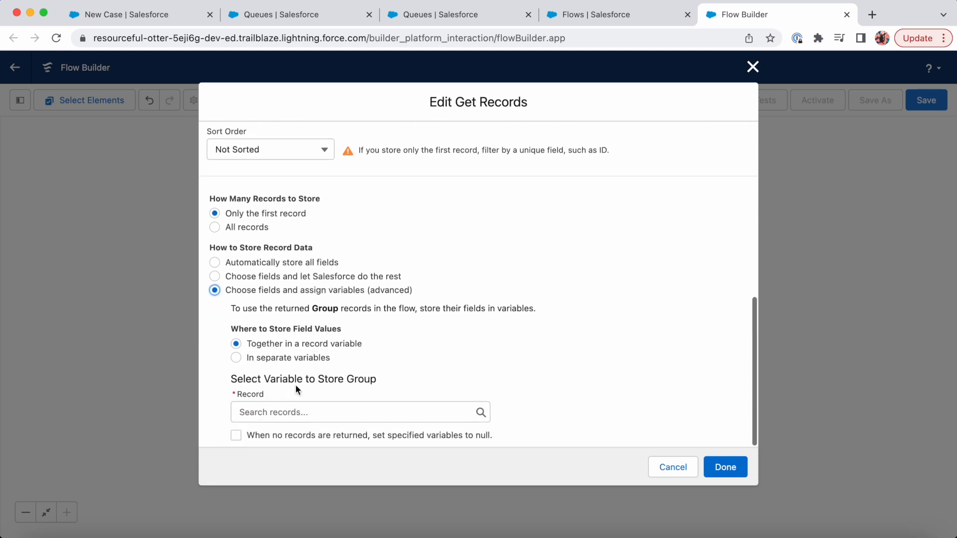
pyautogui.click(236, 358)
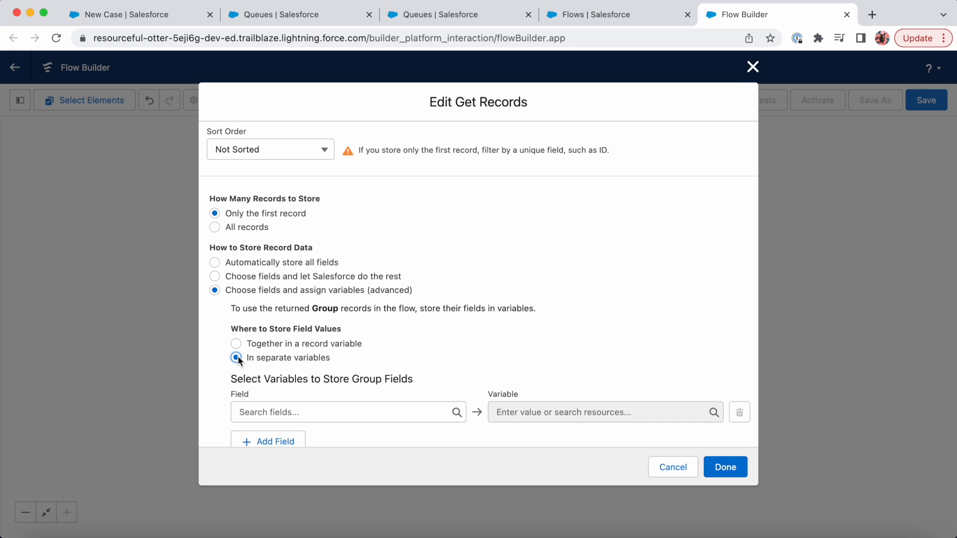
# Choose the Group's Id as the field to store in the Get Mechanical Queue element.
pyautogui.scroll(-1, 240, 361)
pyautogui.click(277, 384)
pyautogui.write('ID')
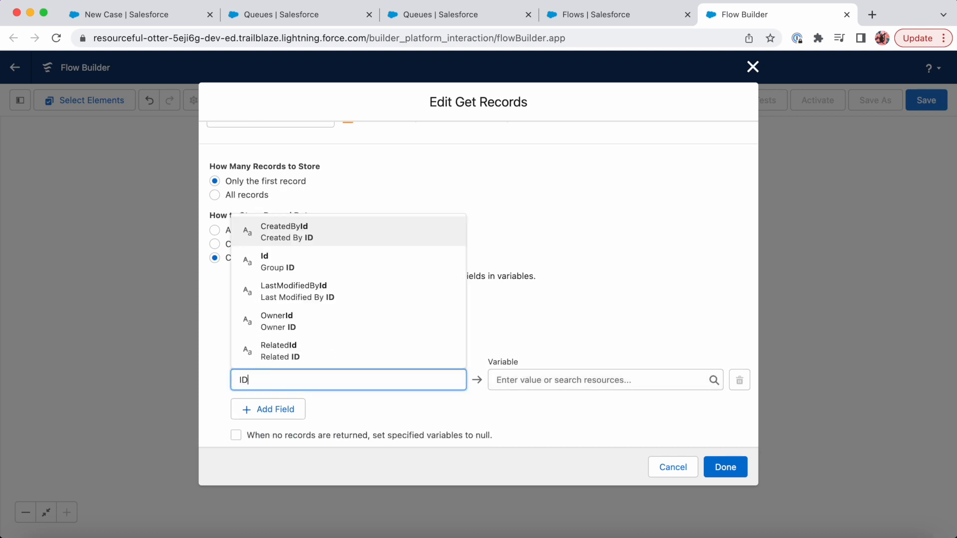
pyautogui.click(319, 268)
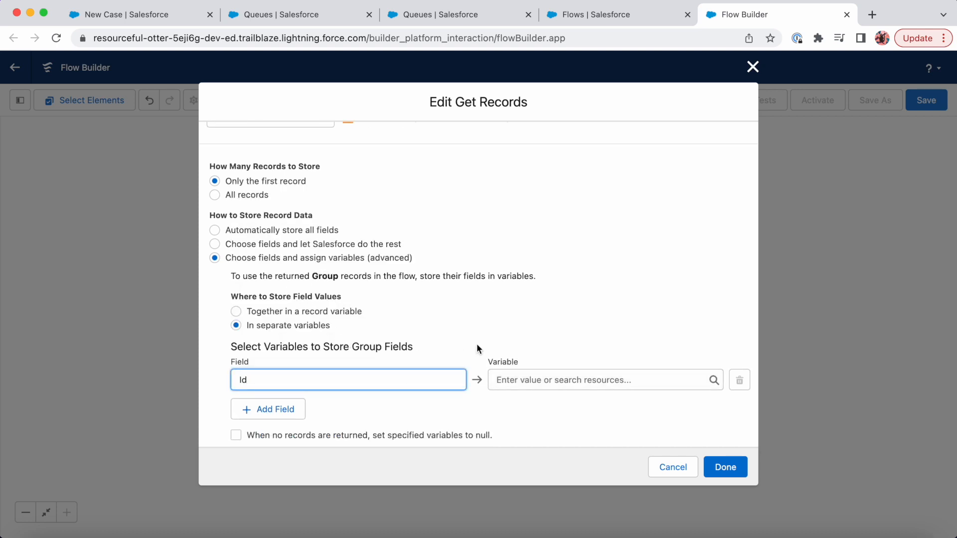
# Create a Text variable named queueId to store the mechanical queue's Id, and finish editing the element.
pyautogui.click(543, 380)
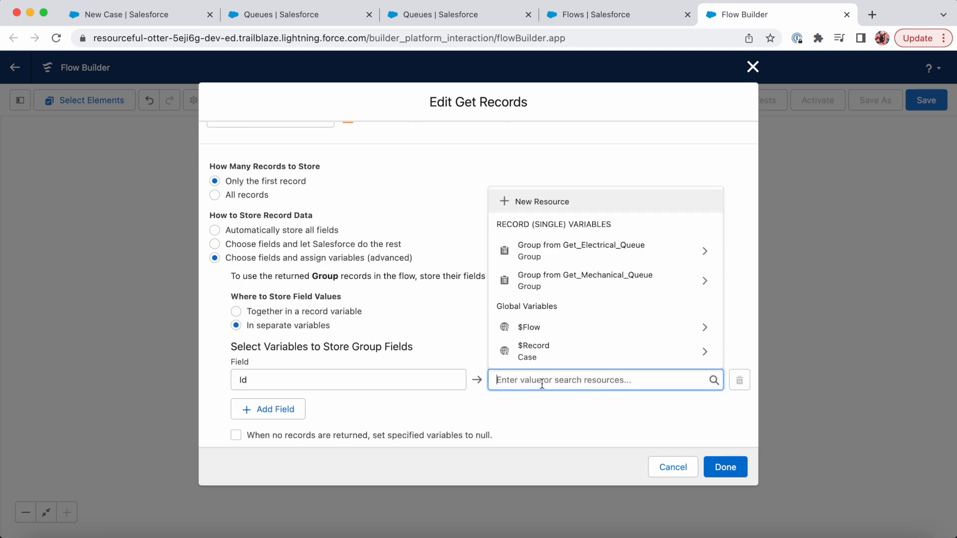
pyautogui.click(566, 202)
pyautogui.click(437, 244)
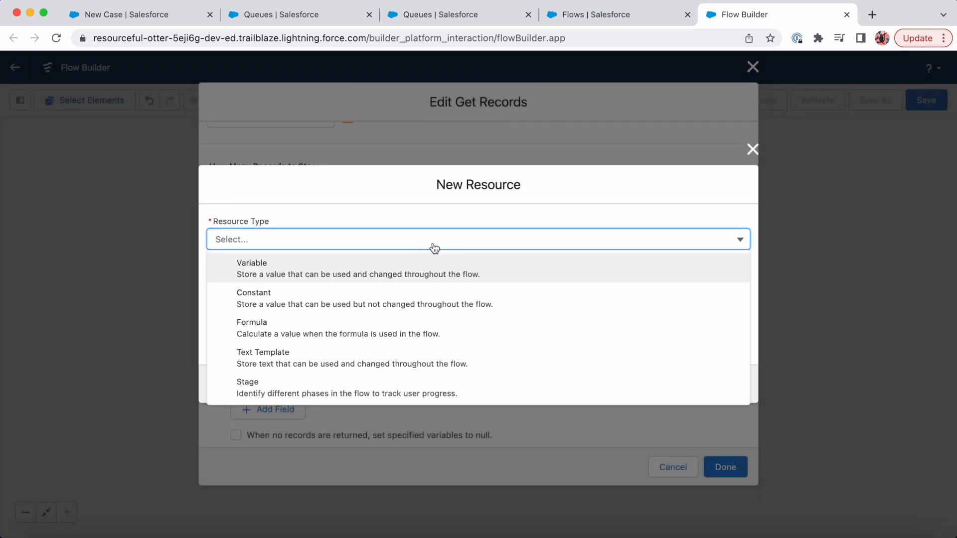
pyautogui.click(406, 272)
pyautogui.click(375, 268)
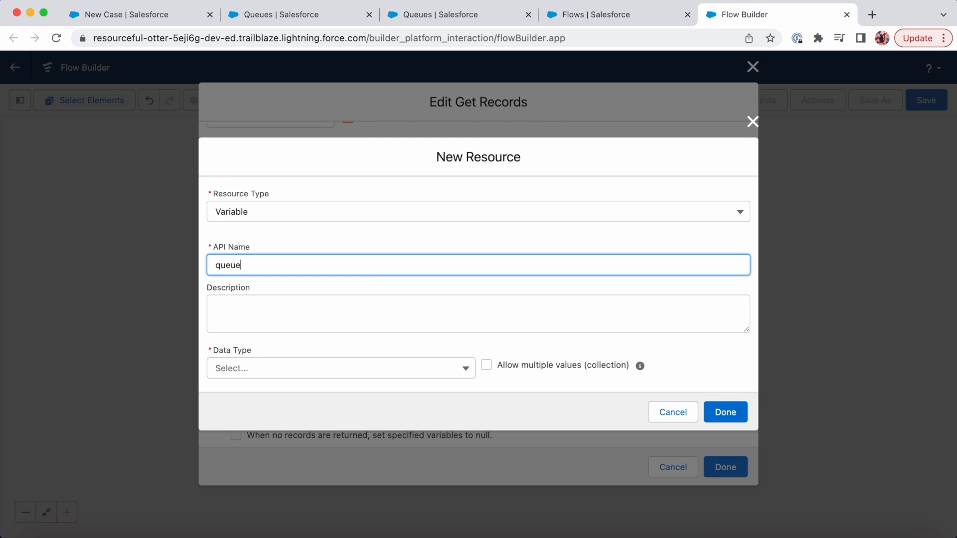
pyautogui.click(278, 371)
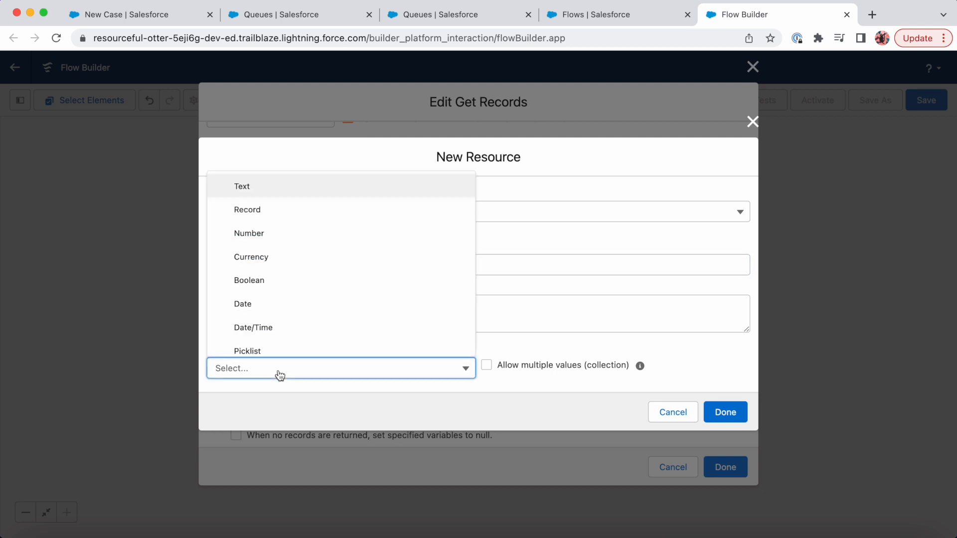
pyautogui.click(300, 189)
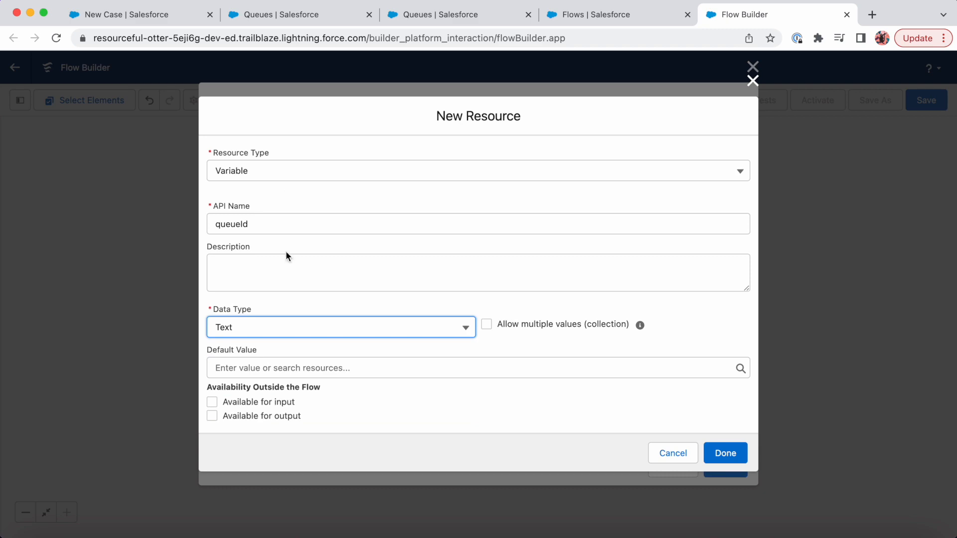
pyautogui.click(732, 457)
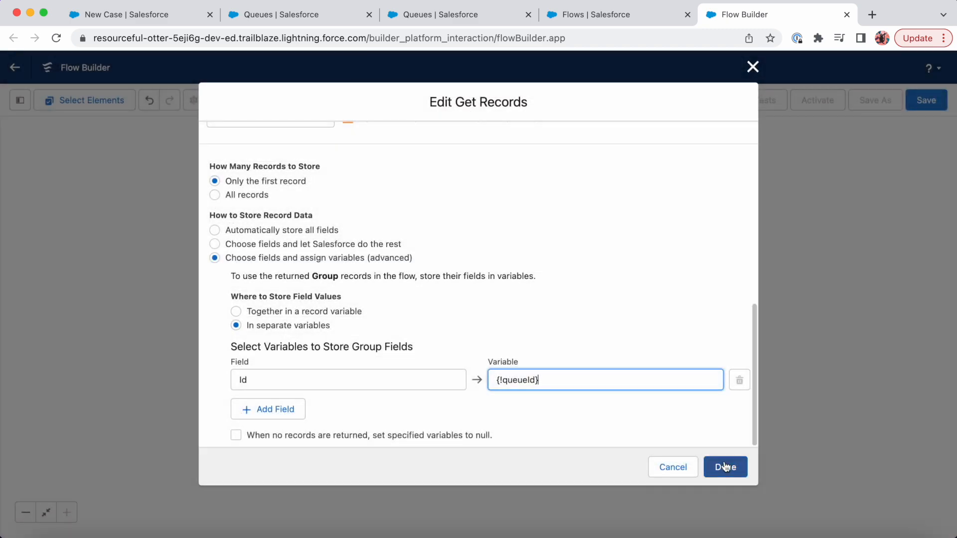
pyautogui.click(725, 467)
# Edit Get Electrical Queue to choose fields and assign variables (advanced), storing field values in separate variables.
pyautogui.click(467, 305)
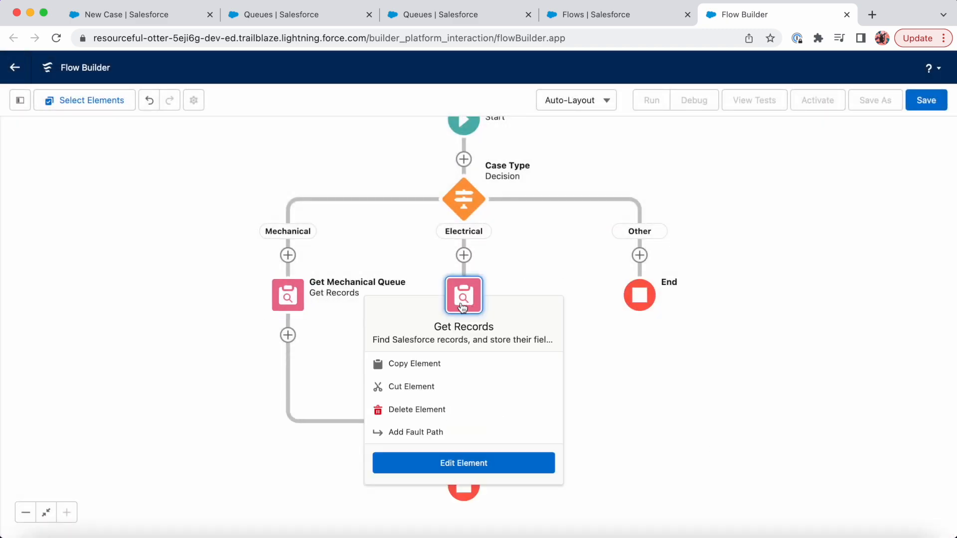
pyautogui.click(463, 463)
pyautogui.scroll(-5, 371, 342)
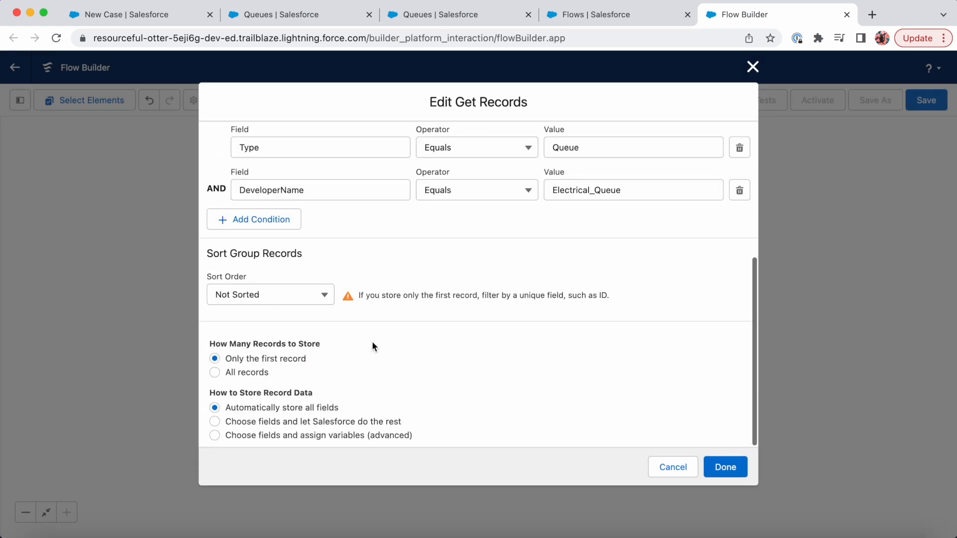
pyautogui.click(214, 435)
pyautogui.scroll(-3, 274, 423)
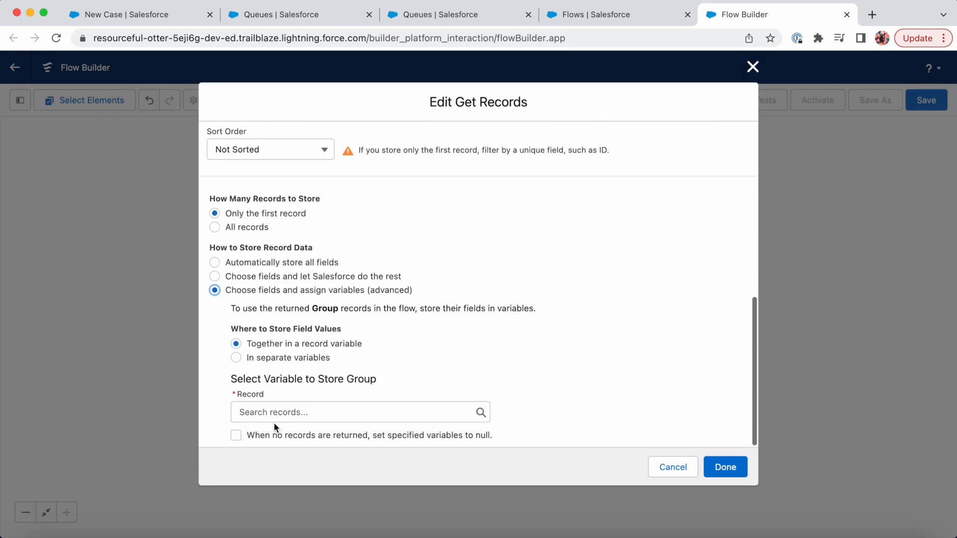
pyautogui.click(235, 358)
# Store the electrical Group's Id field in the existing queueId variable and finish editing the element.
pyautogui.scroll(-1, 279, 363)
pyautogui.click(290, 378)
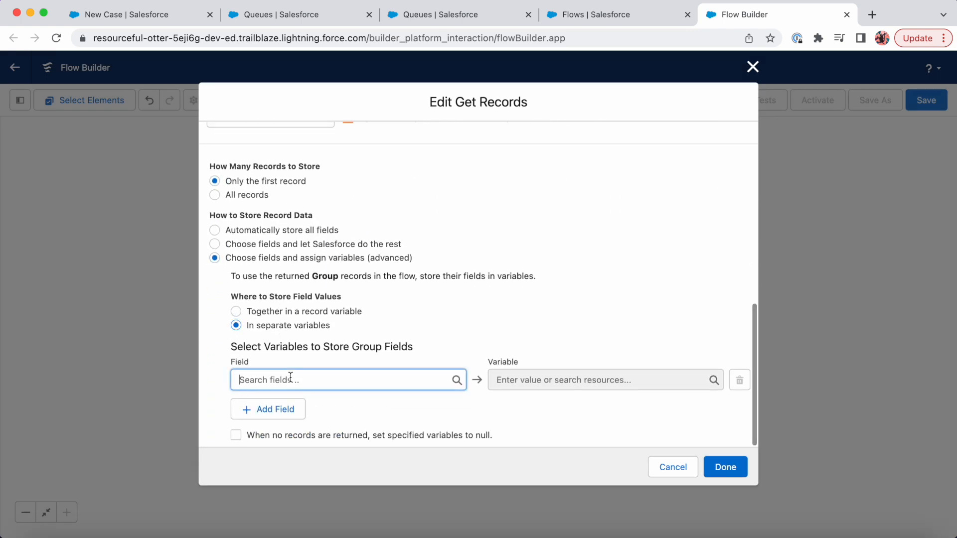
pyautogui.write('Id')
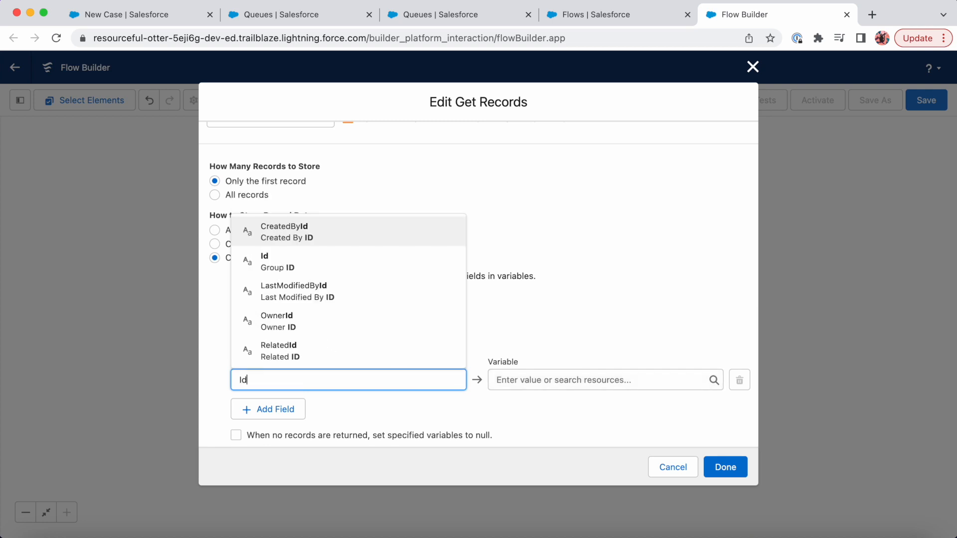
pyautogui.click(325, 269)
pyautogui.click(551, 374)
pyautogui.write('que')
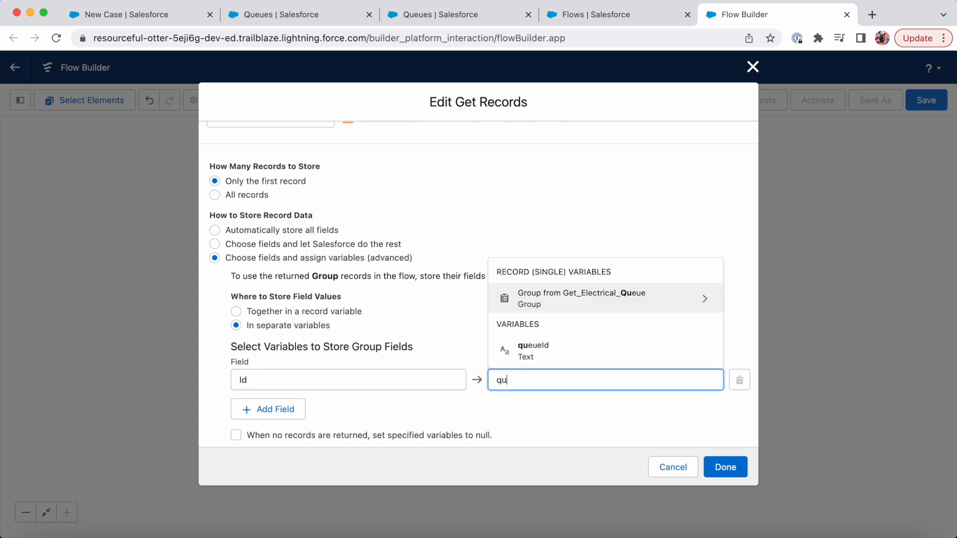
pyautogui.click(568, 355)
pyautogui.click(726, 466)
# Add an Update Triggering Record element after the merged queue paths, labelled Update Case Owner and described as "Updates case owner with appropriate queue".
pyautogui.scroll(-2, 648, 373)
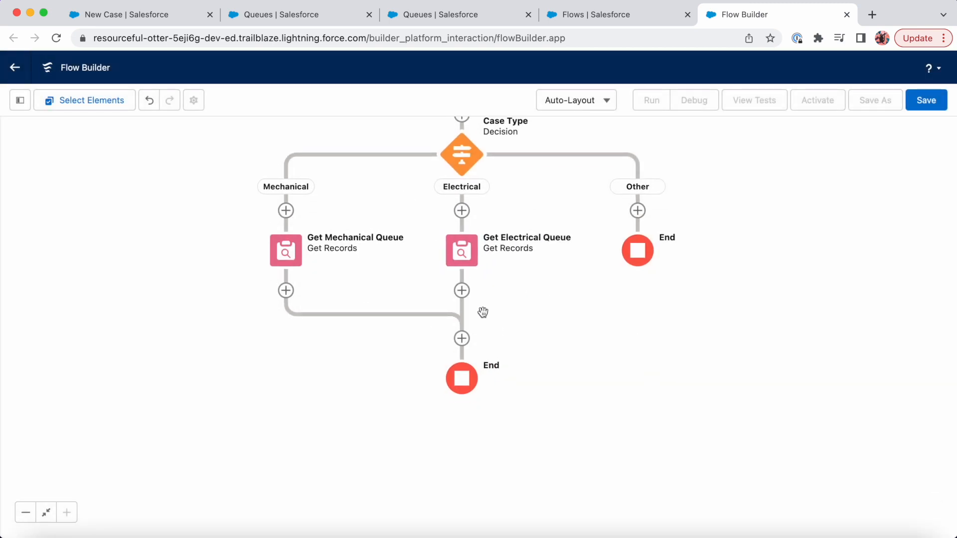
pyautogui.click(462, 339)
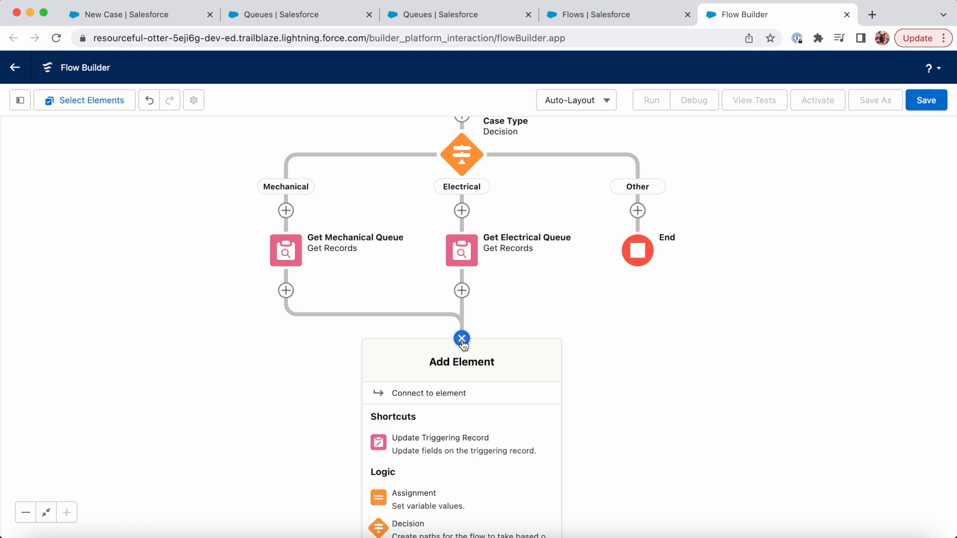
pyautogui.click(450, 439)
pyautogui.write('Update Case Own')
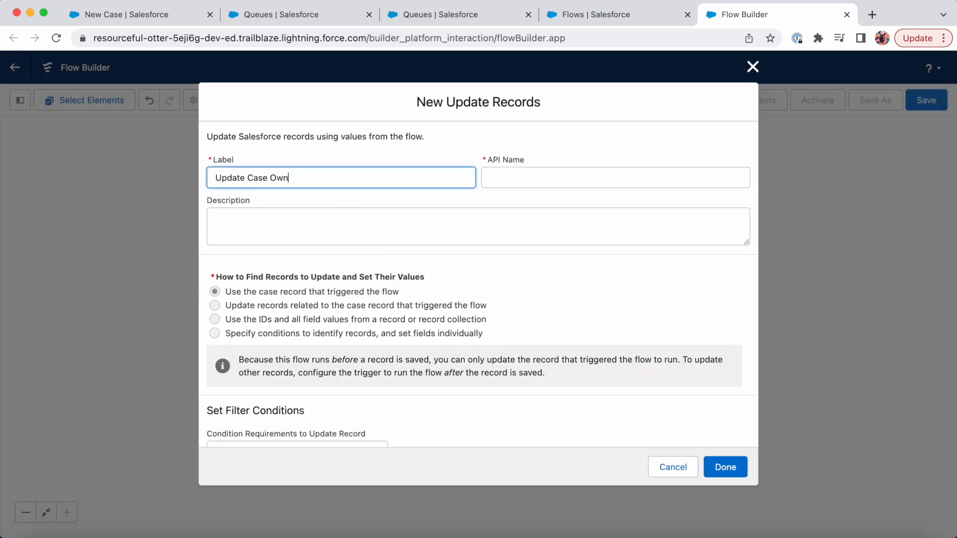
pyautogui.press('Tab')
pyautogui.press('Tab')
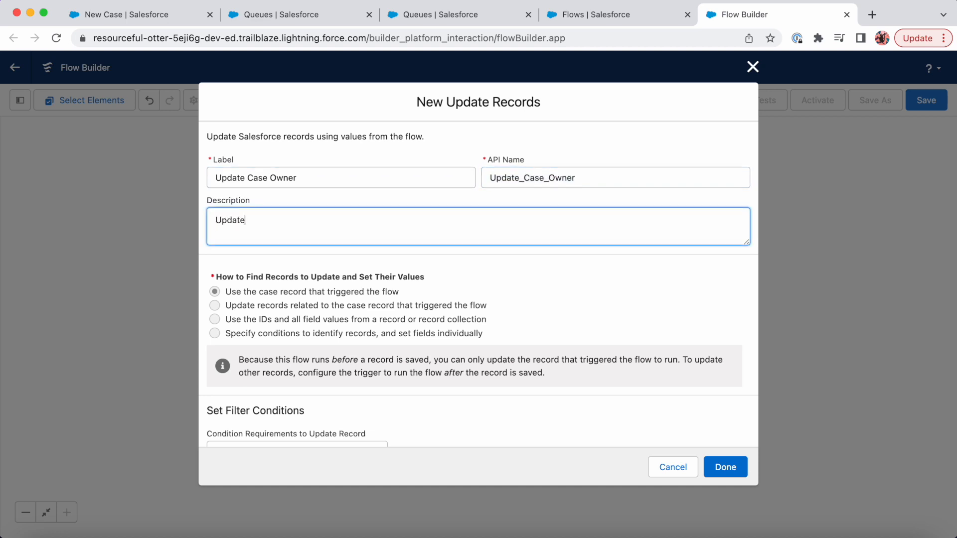
pyautogui.write('Updates case wo')
pyautogui.press('BackSpace')
pyautogui.write('owner with appropriate queue')
# Set the case record's OwnerId field to the queueId variable and finish the Update Case Owner element.
pyautogui.scroll(-3, 342, 334)
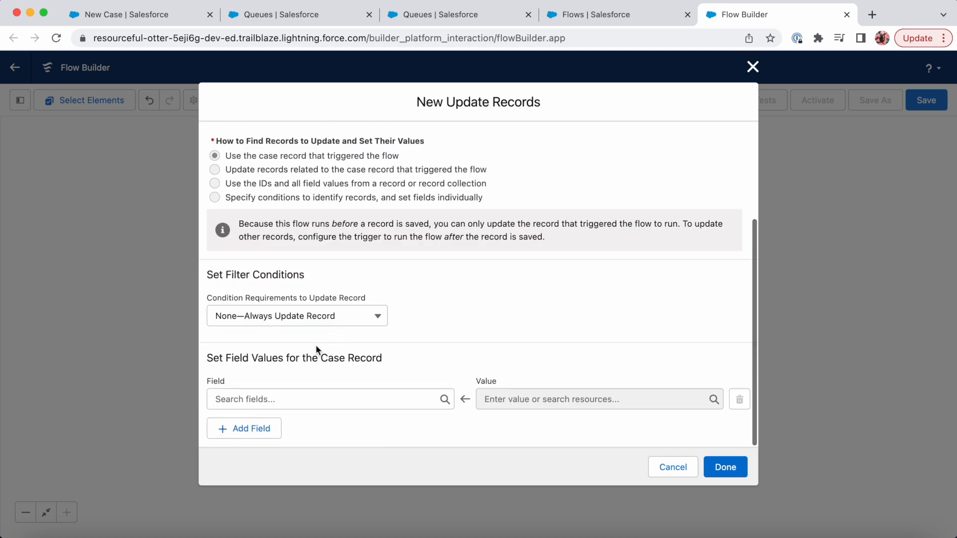
pyautogui.click(291, 395)
pyautogui.write('owne')
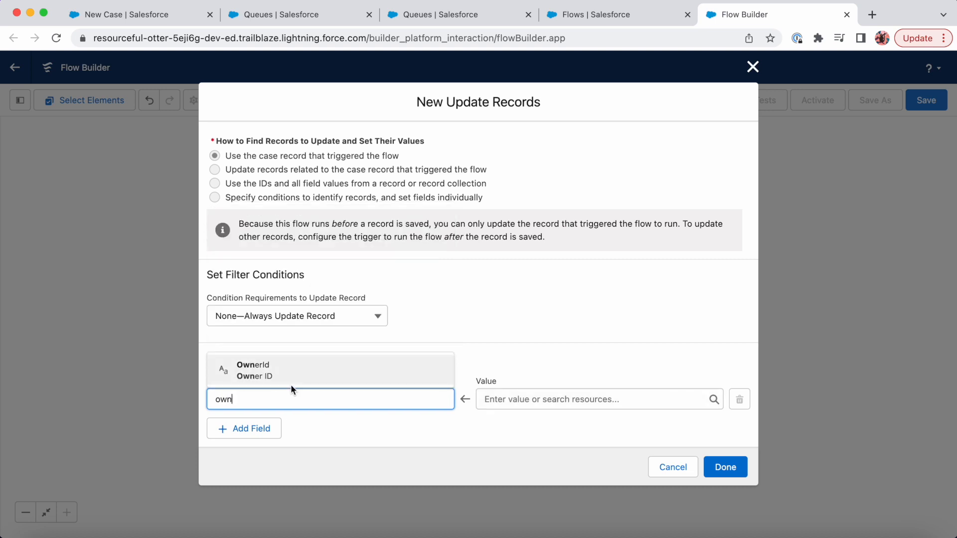
pyautogui.click(293, 382)
pyautogui.click(536, 402)
pyautogui.write('qu')
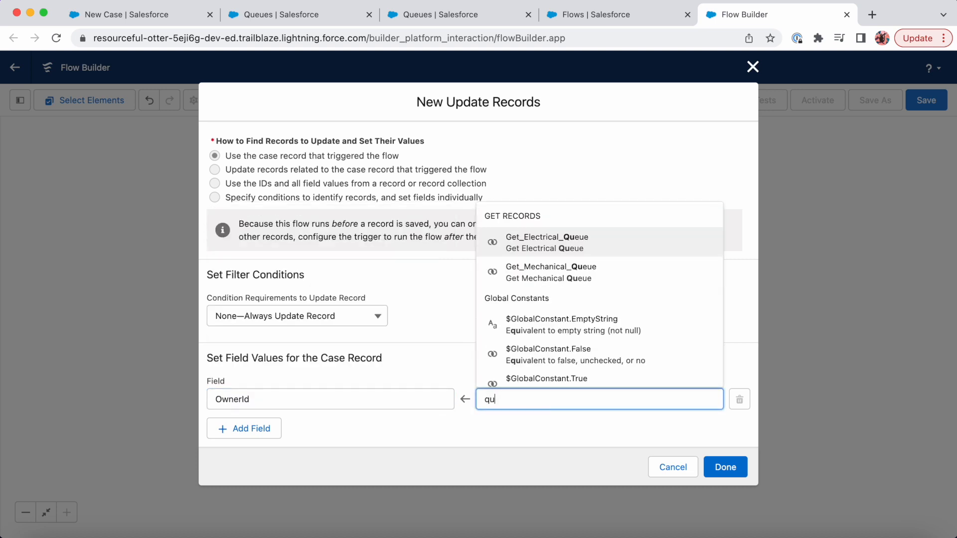
pyautogui.write('e')
pyautogui.click(550, 381)
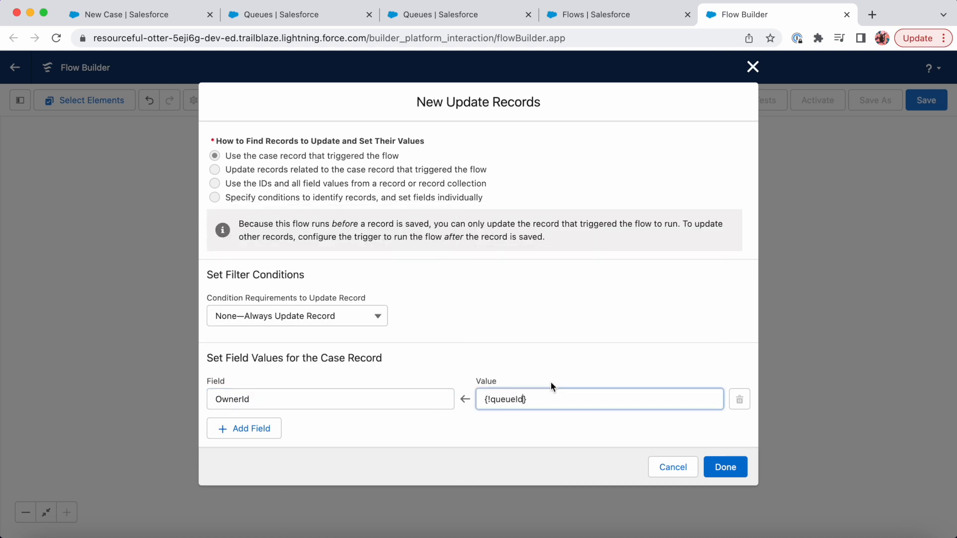
pyautogui.click(725, 467)
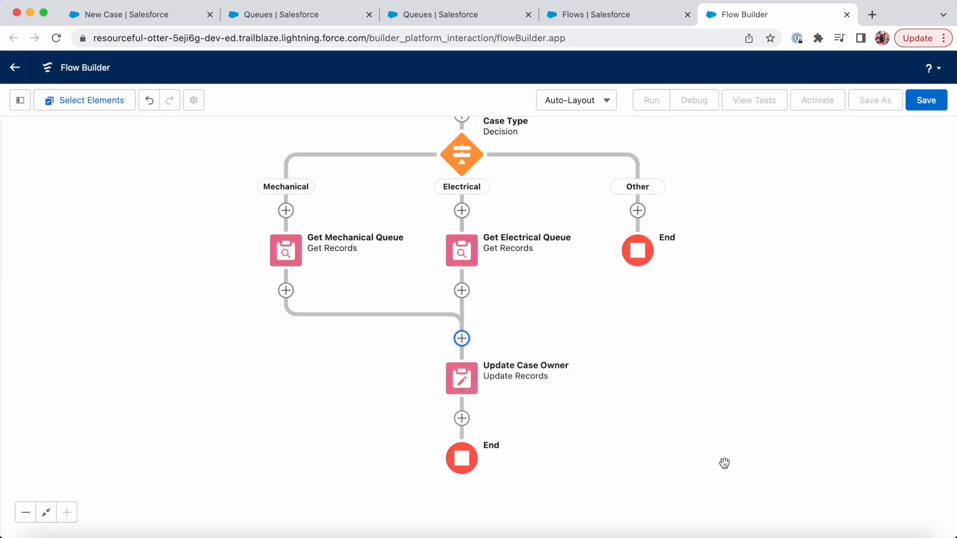
# Save the flow with the label Case Owner Update and activate it.
pyautogui.scroll(5, 726, 363)
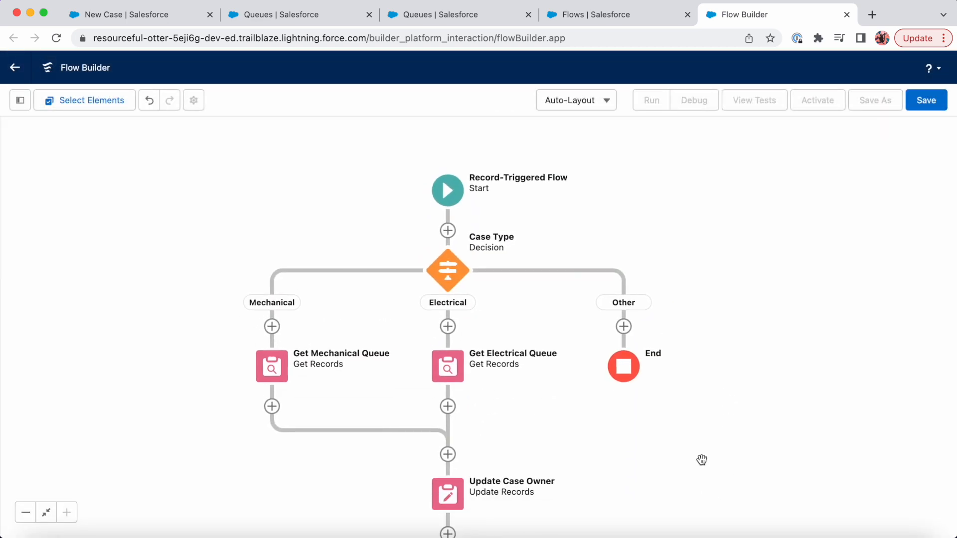
pyautogui.click(465, 195)
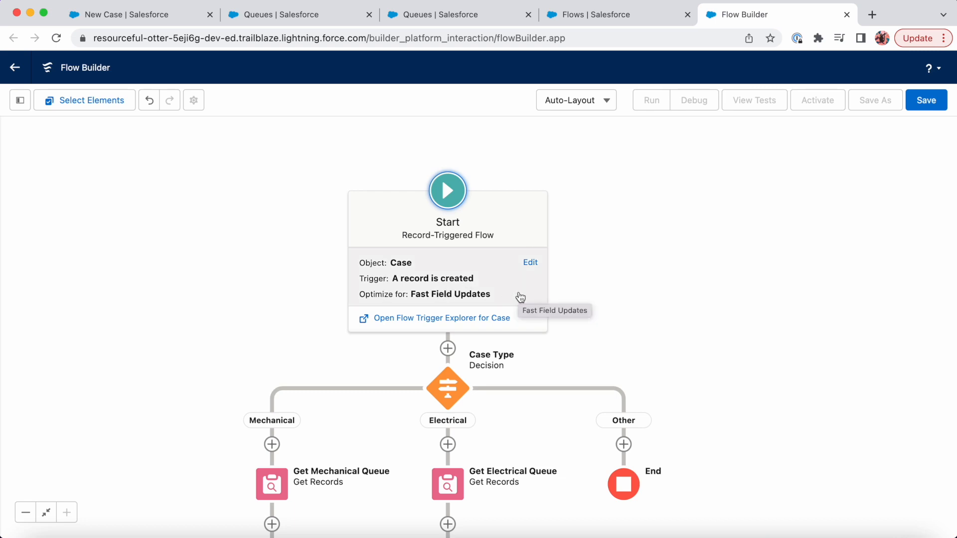
pyautogui.scroll(-5, 597, 329)
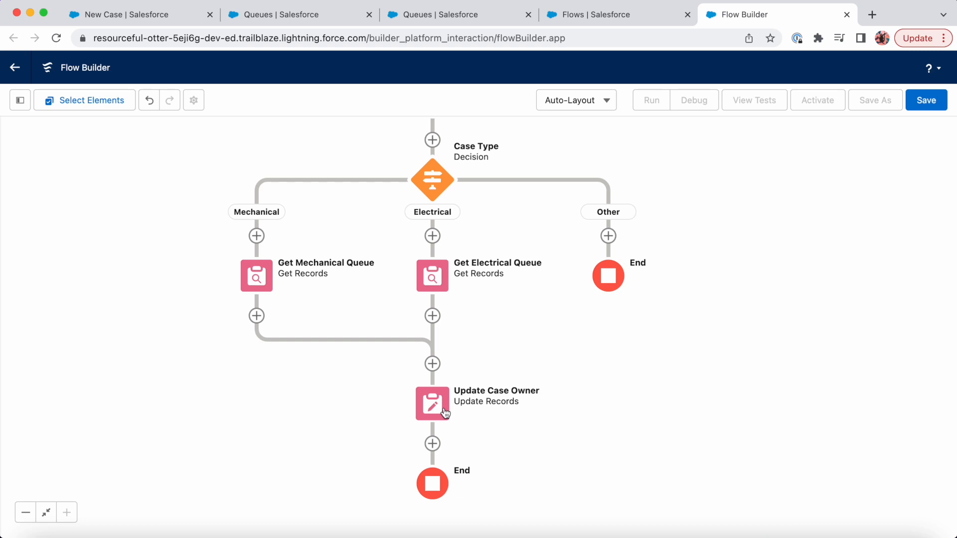
pyautogui.click(934, 104)
pyautogui.click(421, 249)
pyautogui.write('Case Owner Update')
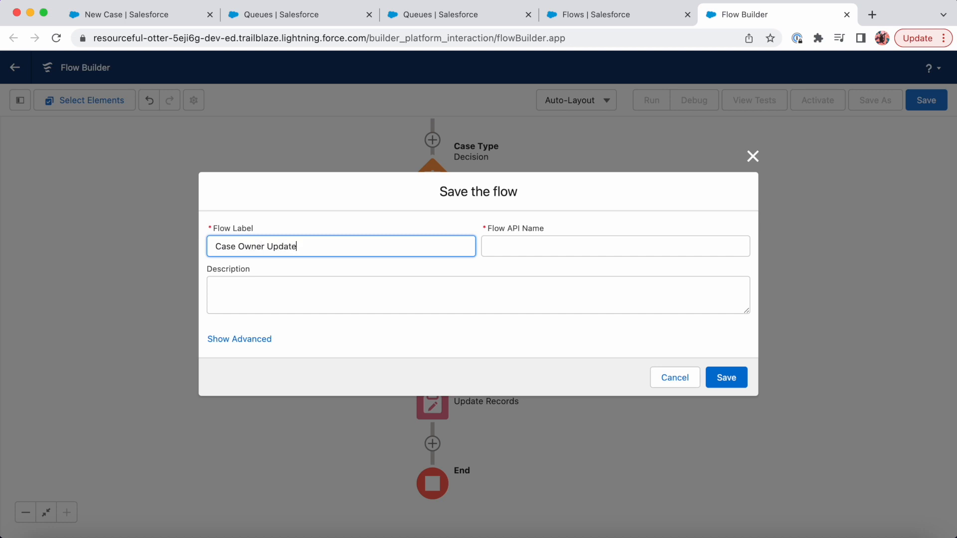
pyautogui.press('Tab')
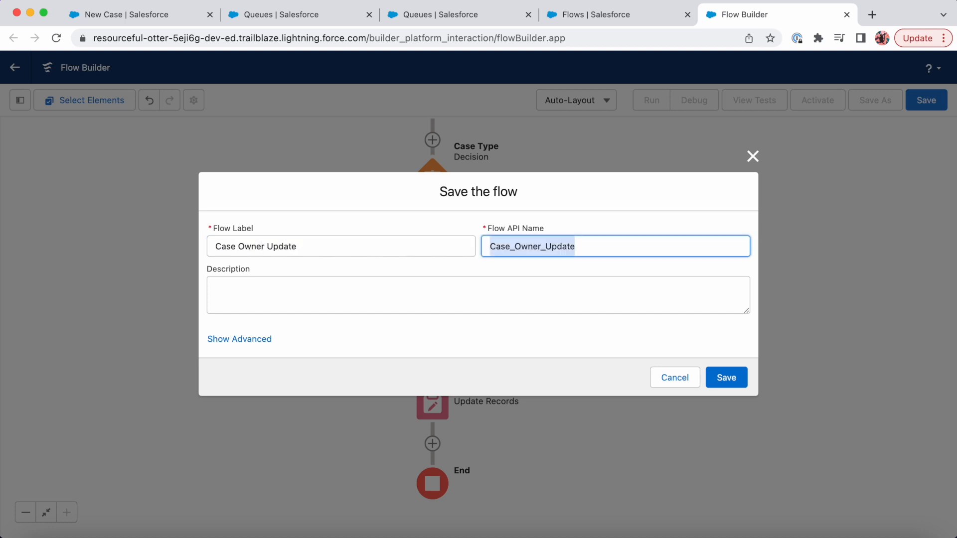
pyautogui.click(728, 380)
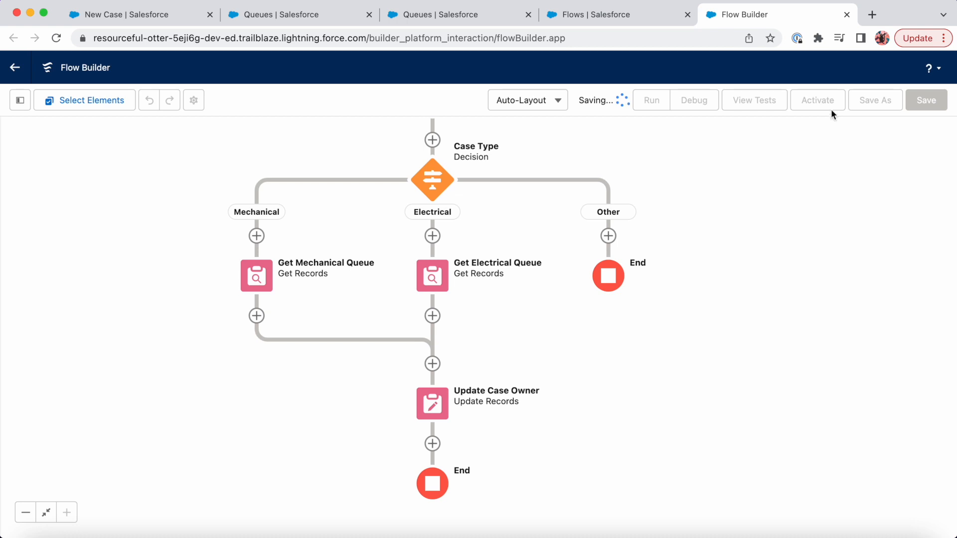
pyautogui.click(828, 105)
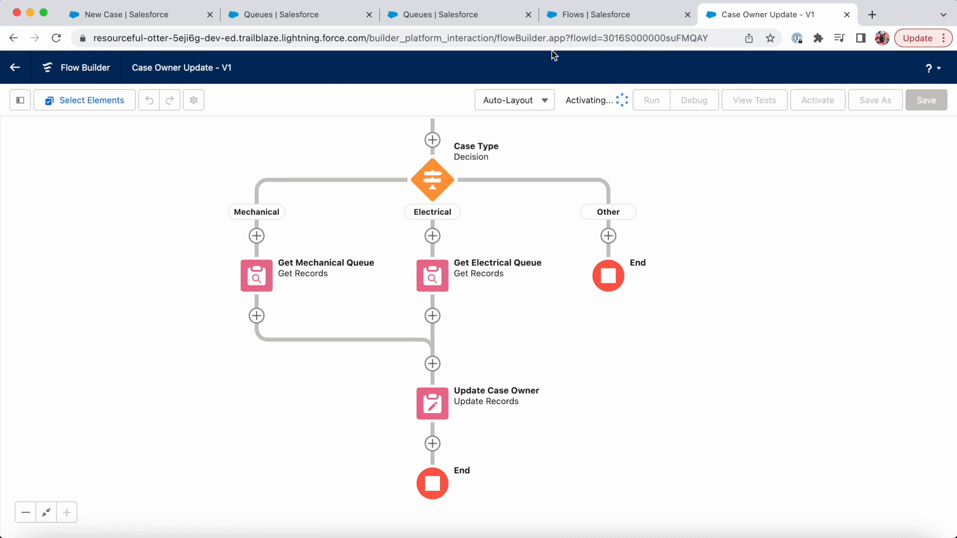
# Replace the open case form with a fresh one, create a case with Case Origin Email and Type Mechanical, and view its details.
pyautogui.click(146, 25)
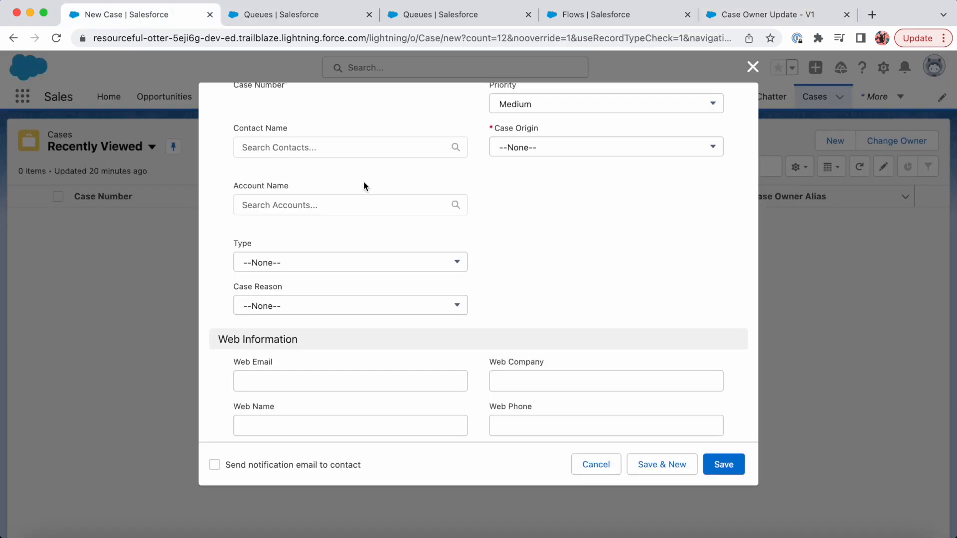
pyautogui.click(753, 67)
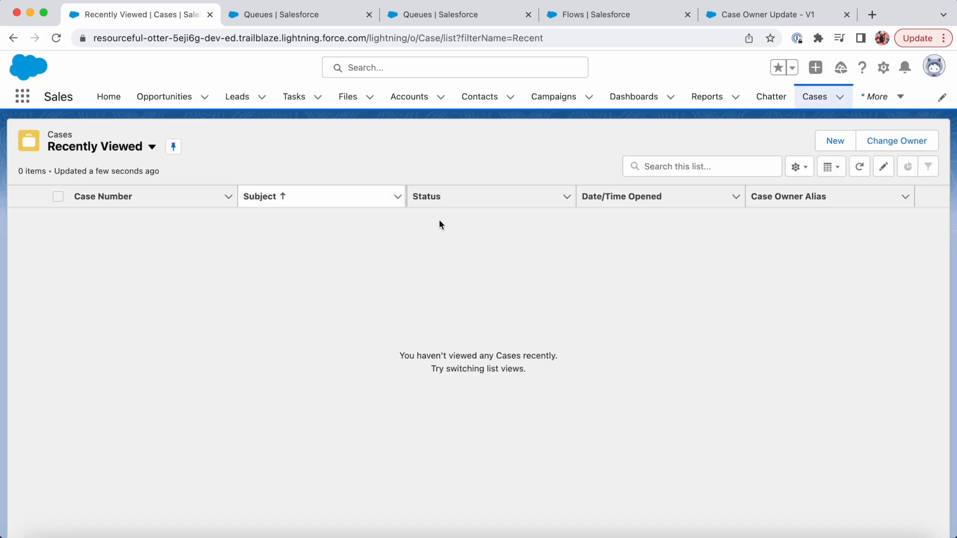
pyautogui.click(835, 141)
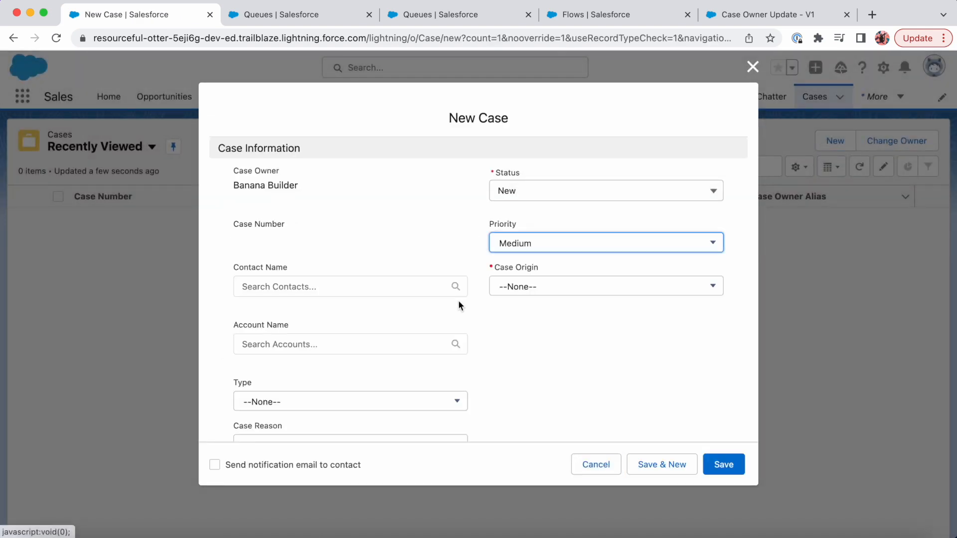
pyautogui.scroll(-3, 459, 301)
pyautogui.click(578, 194)
pyautogui.click(556, 260)
pyautogui.click(414, 312)
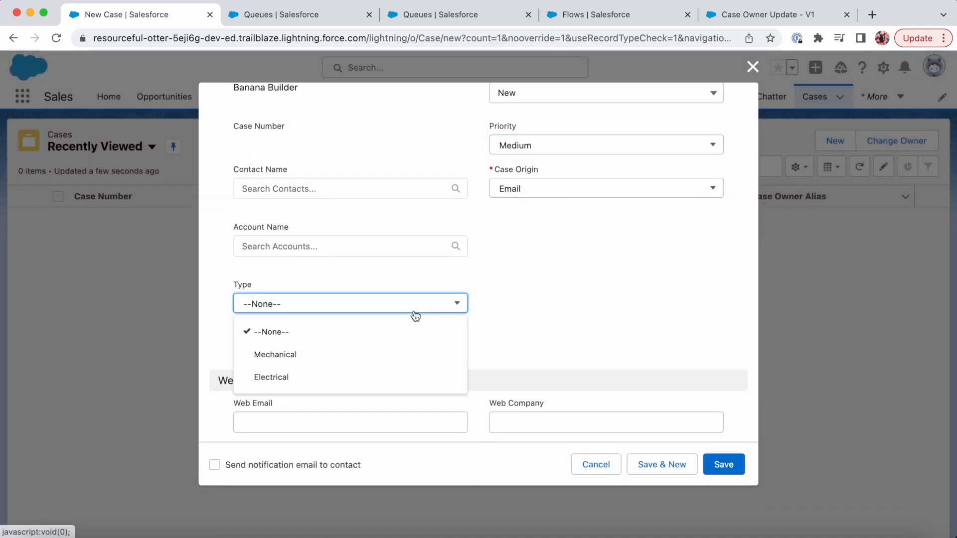
pyautogui.click(372, 355)
pyautogui.click(721, 462)
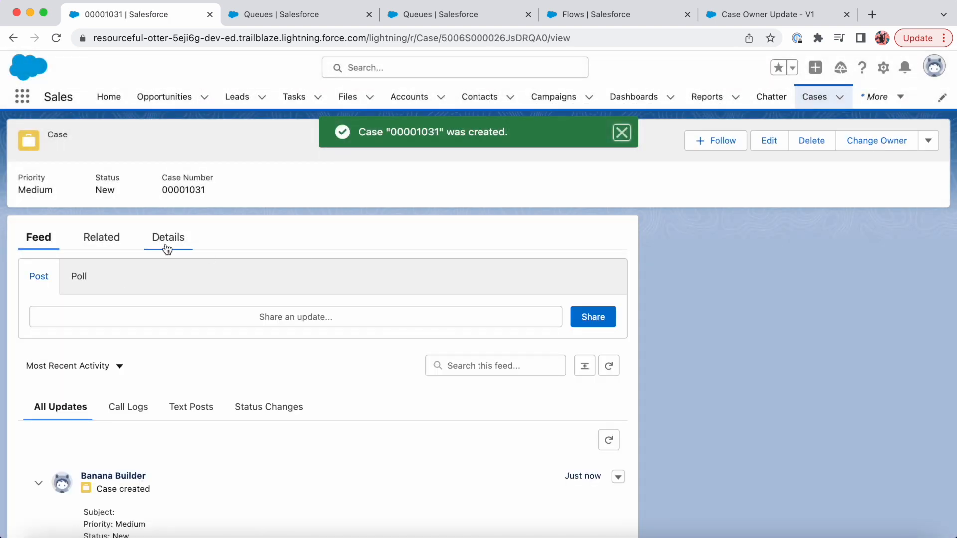
pyautogui.click(167, 248)
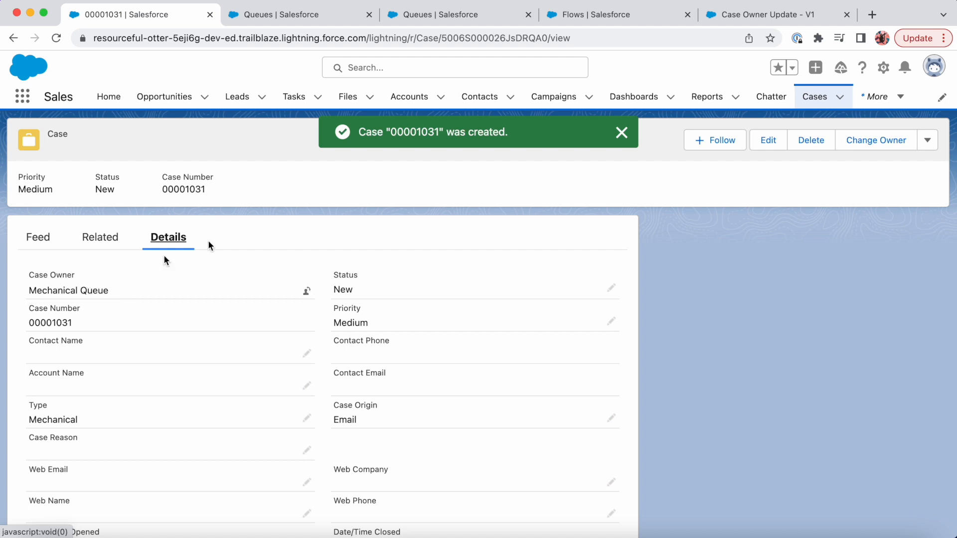
# Create another new case with Case Origin Email and Type Electrical, and view its details.
pyautogui.click(816, 98)
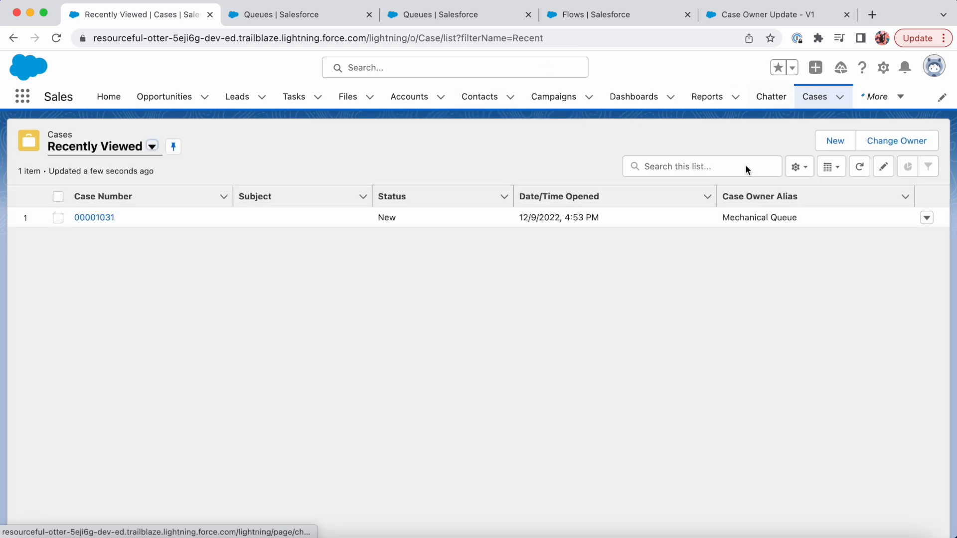
pyautogui.click(840, 144)
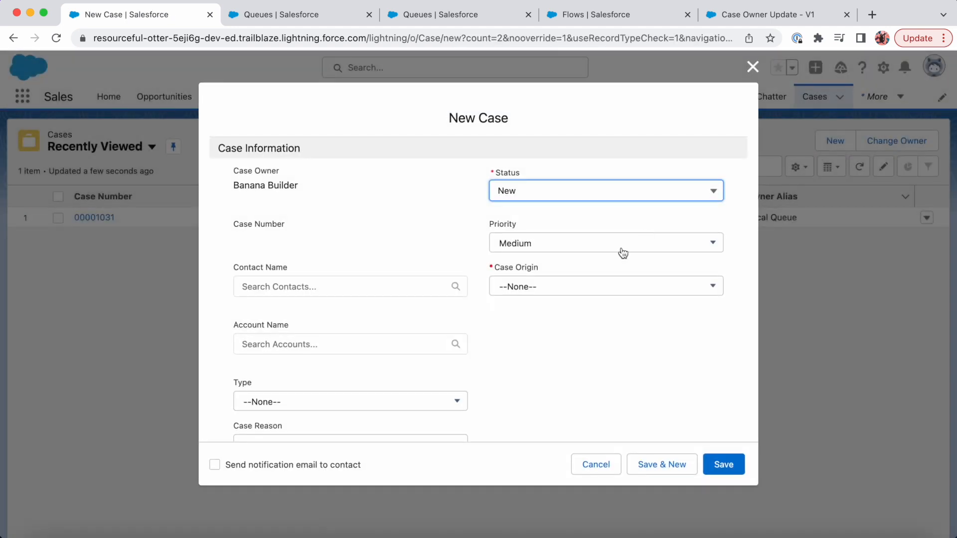
pyautogui.click(539, 298)
pyautogui.click(523, 357)
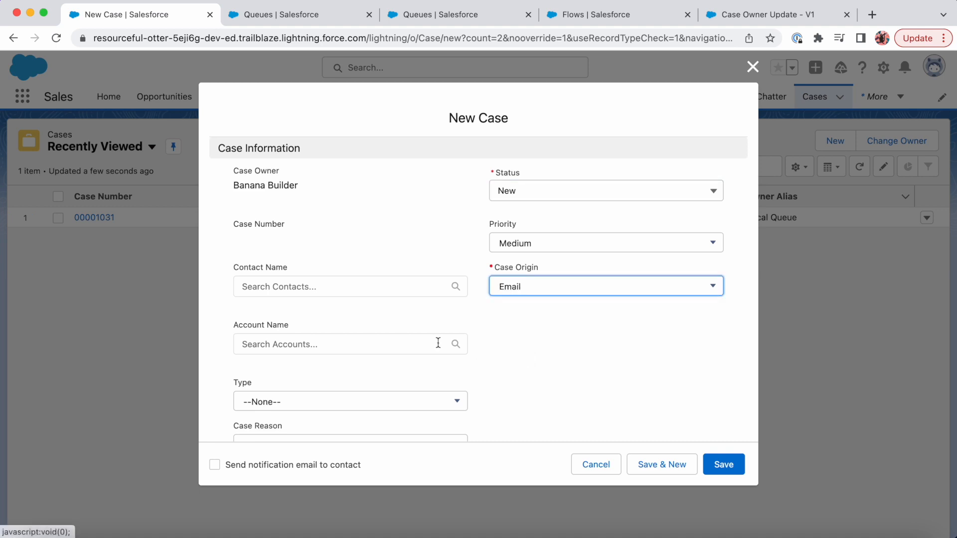
pyautogui.scroll(-3, 433, 340)
pyautogui.click(368, 294)
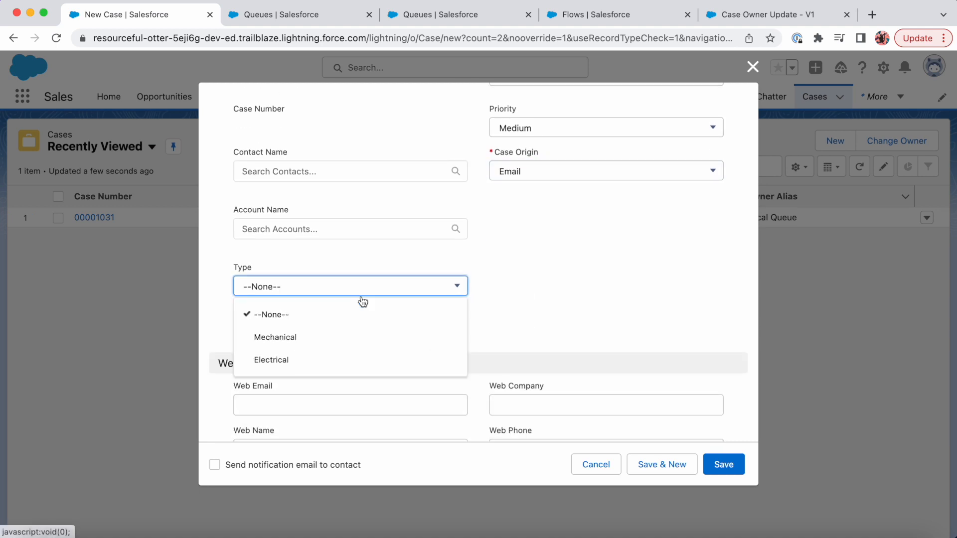
pyautogui.click(320, 361)
pyautogui.click(715, 465)
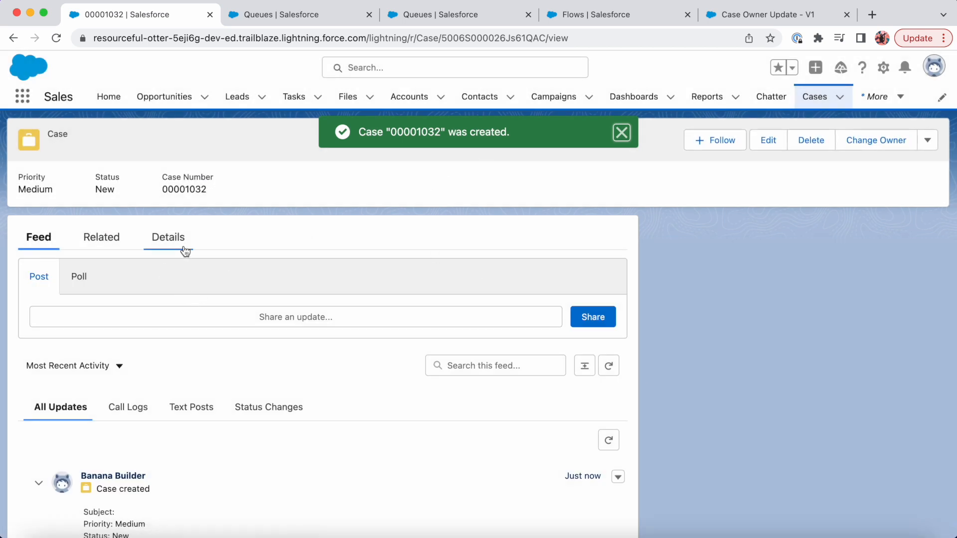
pyautogui.click(185, 250)
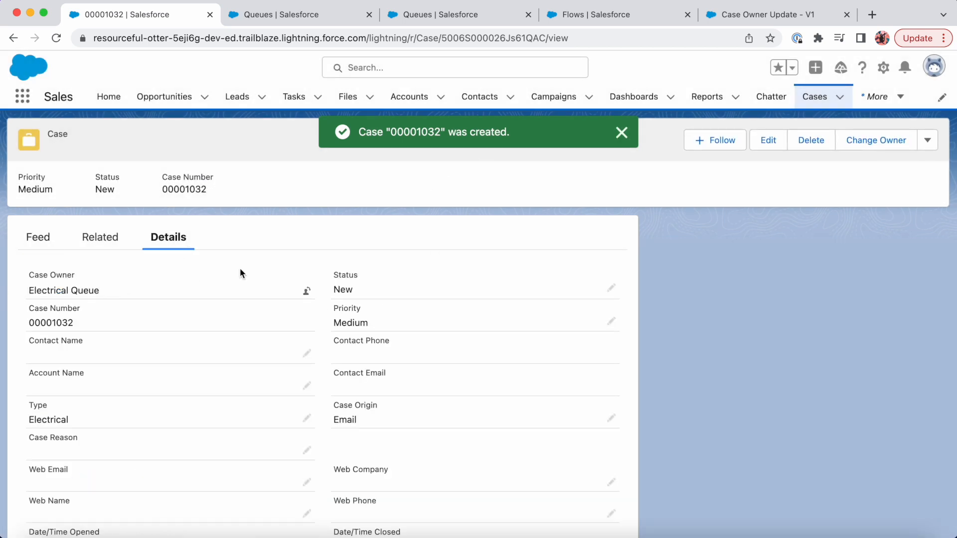
pyautogui.click(622, 132)
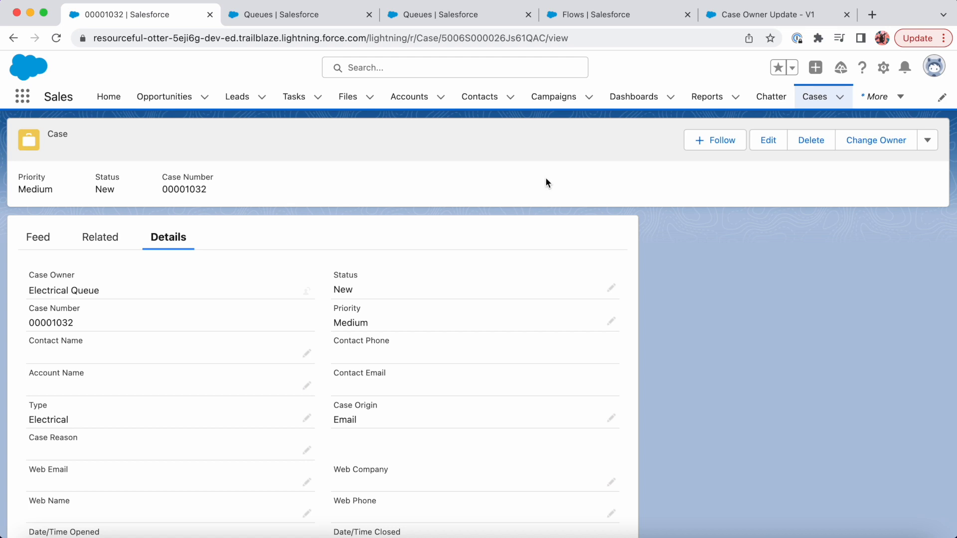